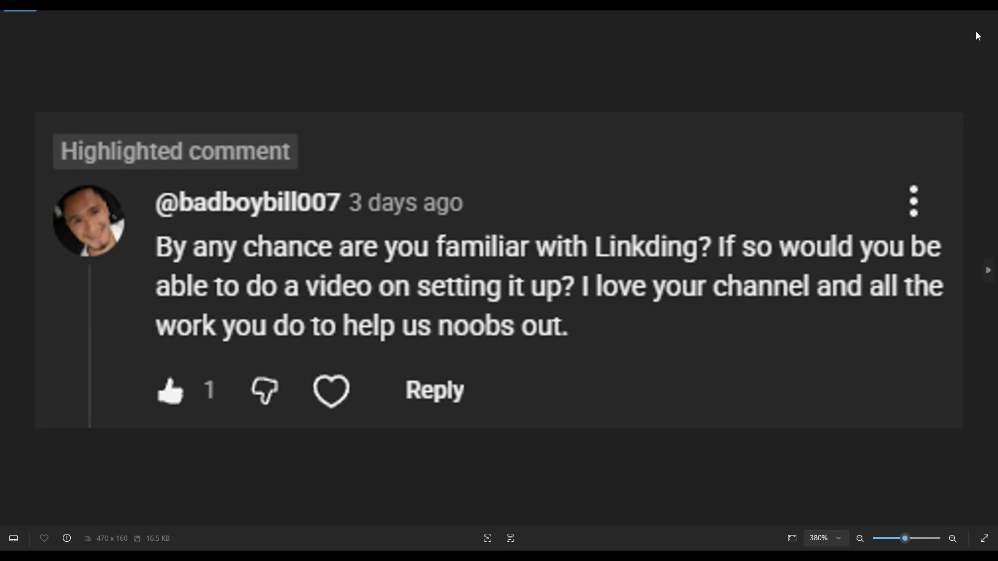
Close the comment image and examine the linkding GitHub repository's description, releases and contributors
{"action": "left_click", "coordinate": [985, 9]}
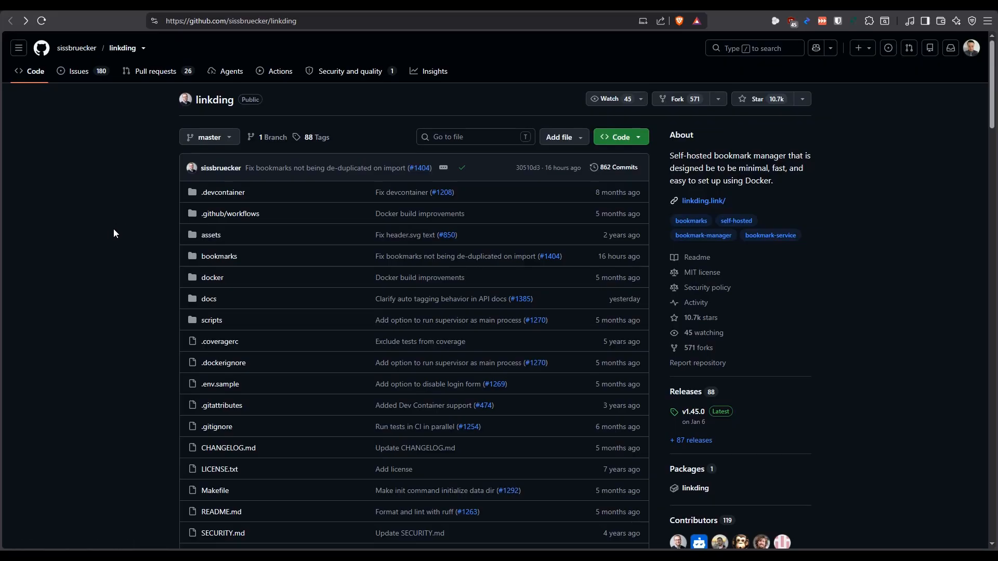
{"action": "left_click_drag", "start_coordinate": [669, 135], "coordinate": [717, 169]}
{"action": "left_click", "coordinate": [734, 180]}
{"action": "left_click_drag", "start_coordinate": [805, 169], "coordinate": [771, 169]}
{"action": "left_click_drag", "start_coordinate": [707, 181], "coordinate": [682, 181]}
{"action": "left_click", "coordinate": [708, 183]}
{"action": "scroll", "coordinate": [813, 318], "scroll_direction": "down", "scroll_amount": 3}
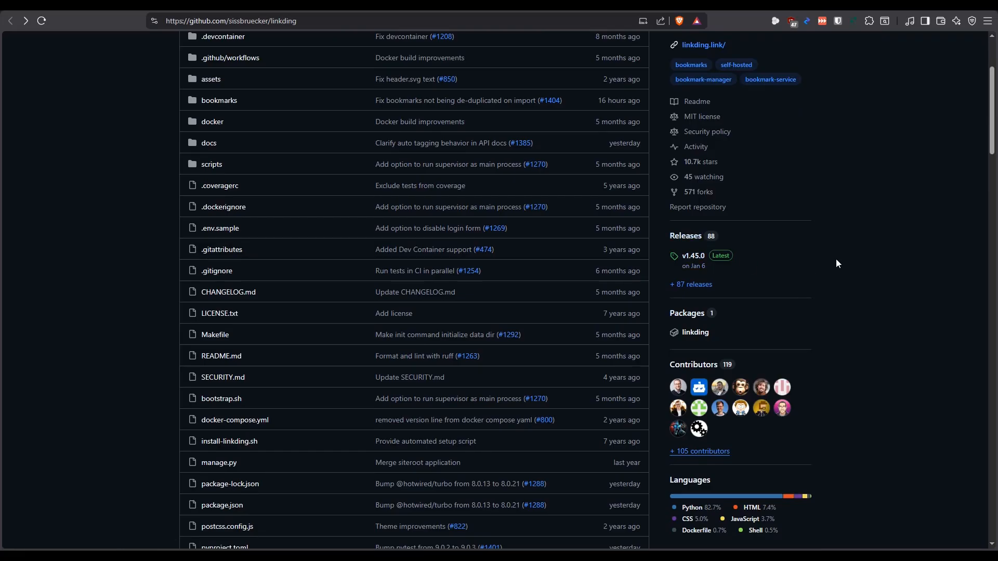
{"action": "scroll", "coordinate": [816, 230], "scroll_direction": "down", "scroll_amount": 1}
{"action": "scroll", "coordinate": [863, 298], "scroll_direction": "down", "scroll_amount": 1}
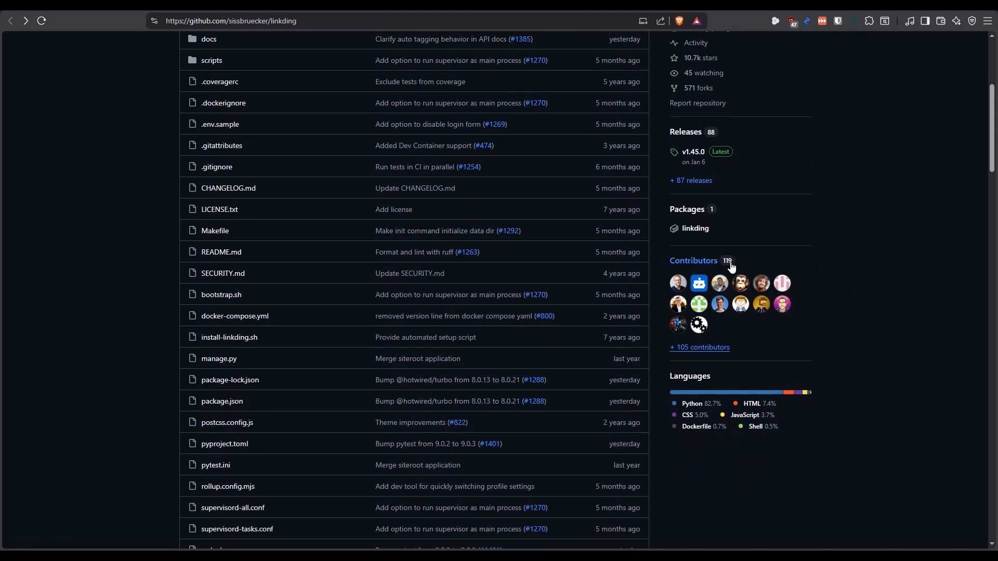
{"action": "scroll", "coordinate": [846, 202], "scroll_direction": "down", "scroll_amount": 1}
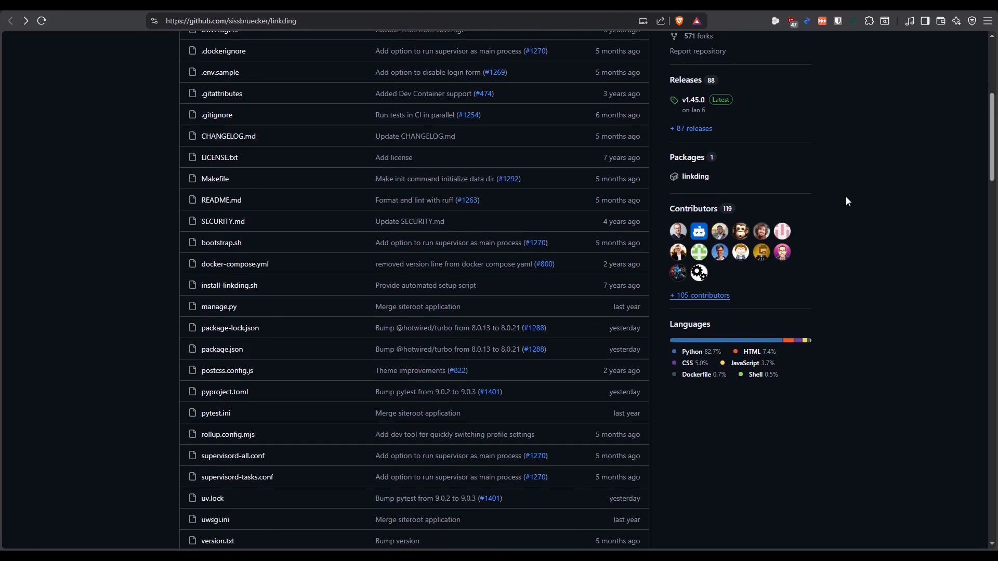
Read the introduction and feature overview in the linkding repository's README
{"action": "scroll", "coordinate": [124, 257], "scroll_direction": "up", "scroll_amount": 6}
{"action": "scroll", "coordinate": [146, 239], "scroll_direction": "down", "scroll_amount": 13}
{"action": "scroll", "coordinate": [115, 231], "scroll_direction": "down", "scroll_amount": 3}
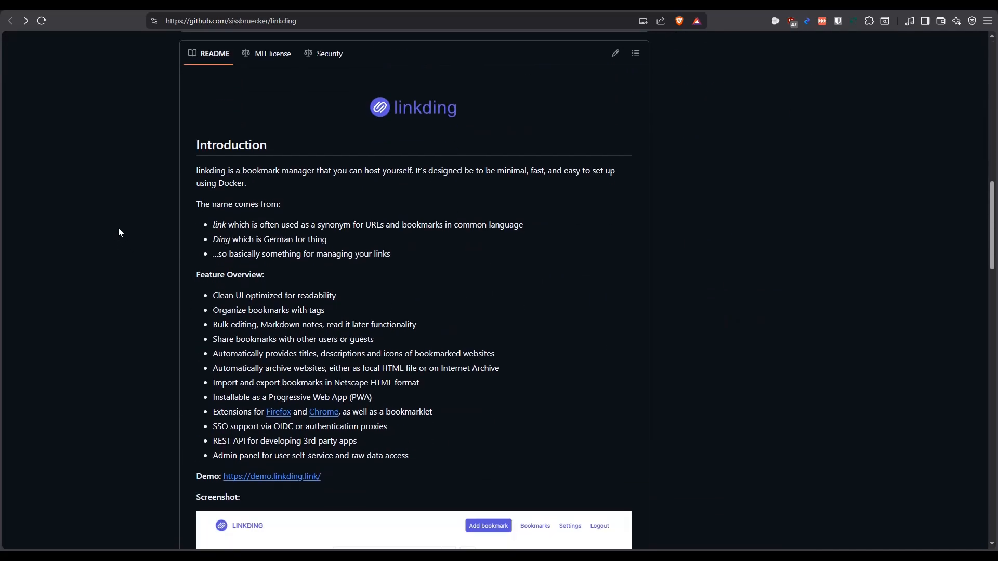
{"action": "scroll", "coordinate": [117, 229], "scroll_direction": "down", "scroll_amount": 1}
{"action": "scroll", "coordinate": [123, 226], "scroll_direction": "up", "scroll_amount": 1}
Switch to the linkding.link website and look over its interface preview and features section
{"action": "left_click", "coordinate": [593, 3]}
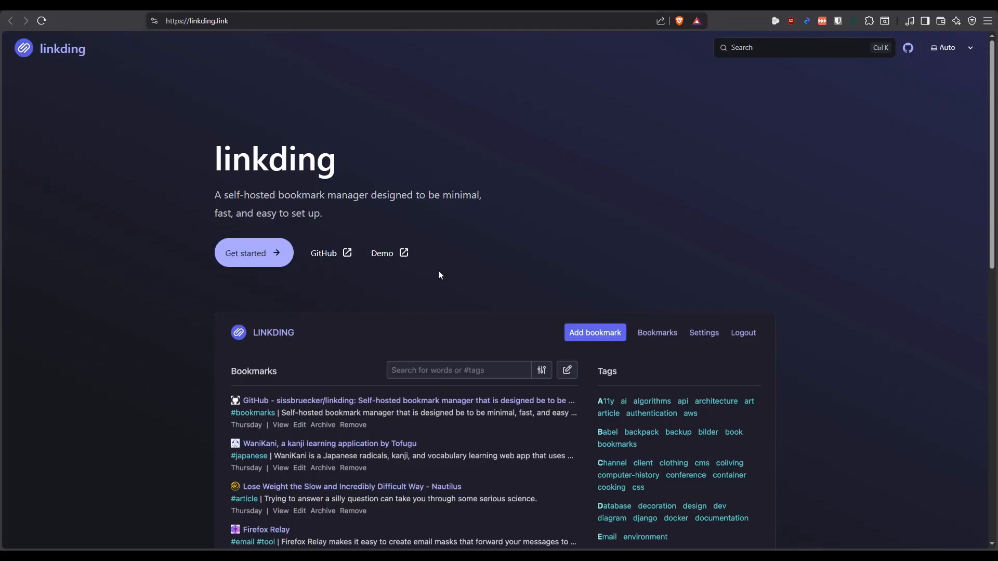
{"action": "scroll", "coordinate": [436, 279], "scroll_direction": "down", "scroll_amount": 4}
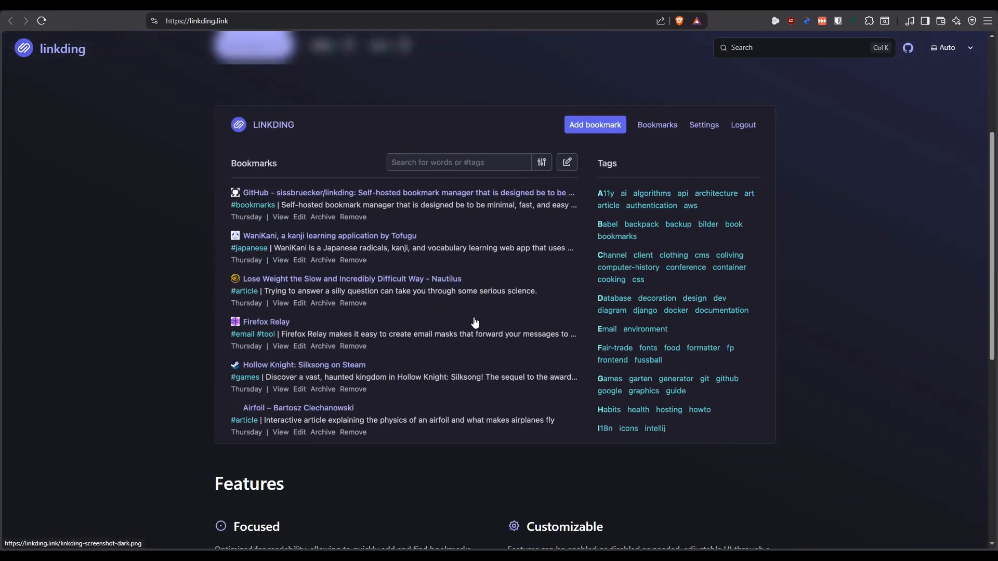
{"action": "scroll", "coordinate": [156, 262], "scroll_direction": "down", "scroll_amount": 7}
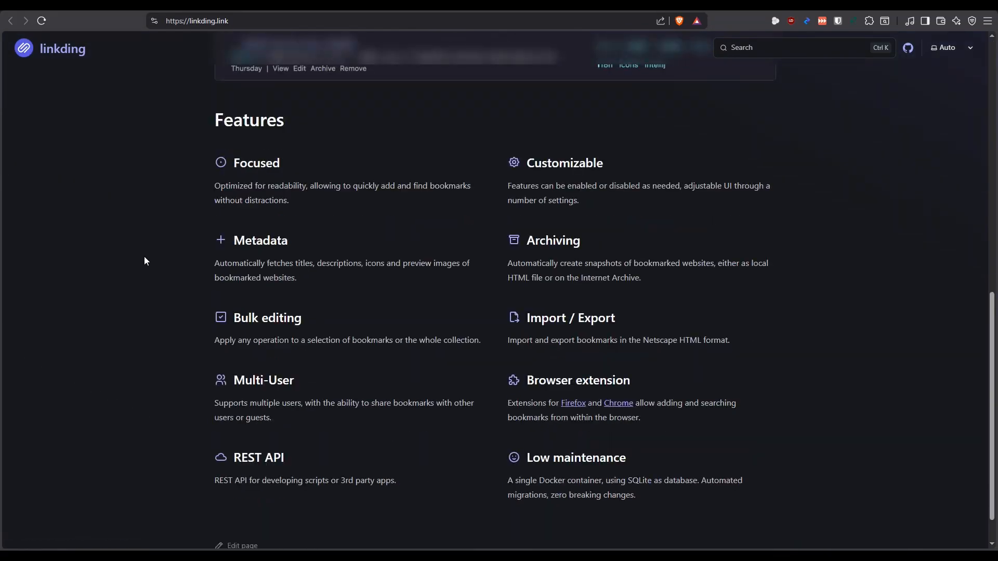
{"action": "scroll", "coordinate": [145, 279], "scroll_direction": "up", "scroll_amount": 10}
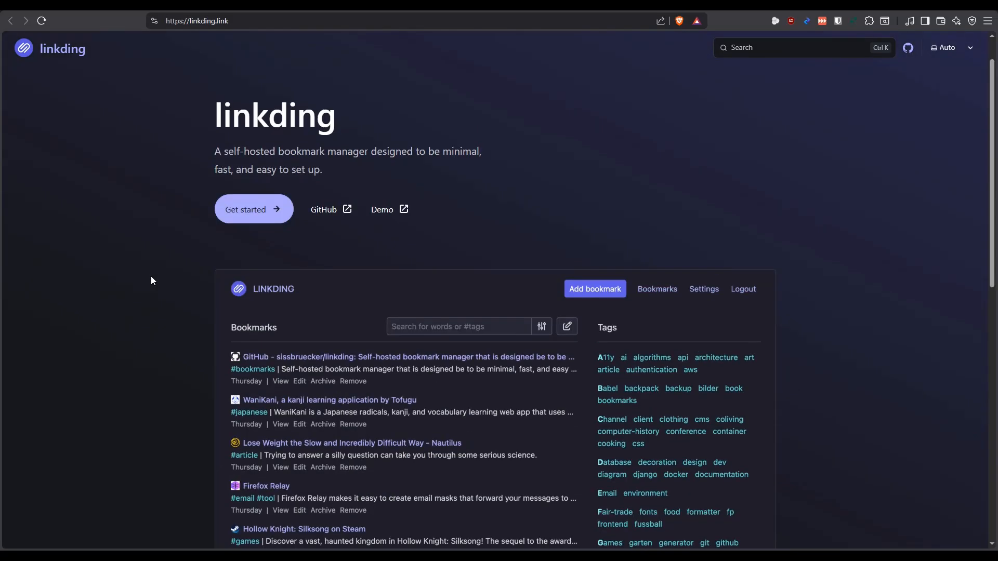
Open the linkding installation guide and find the section on using Docker Compose
{"action": "left_click", "coordinate": [254, 254]}
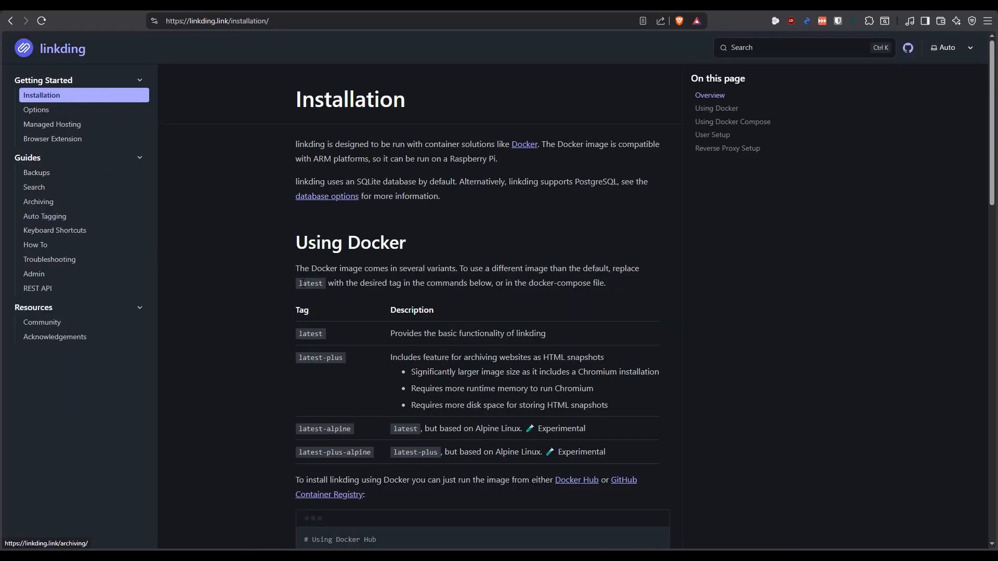
{"action": "scroll", "coordinate": [324, 291], "scroll_direction": "down", "scroll_amount": 8}
{"action": "scroll", "coordinate": [324, 291], "scroll_direction": "down", "scroll_amount": 4}
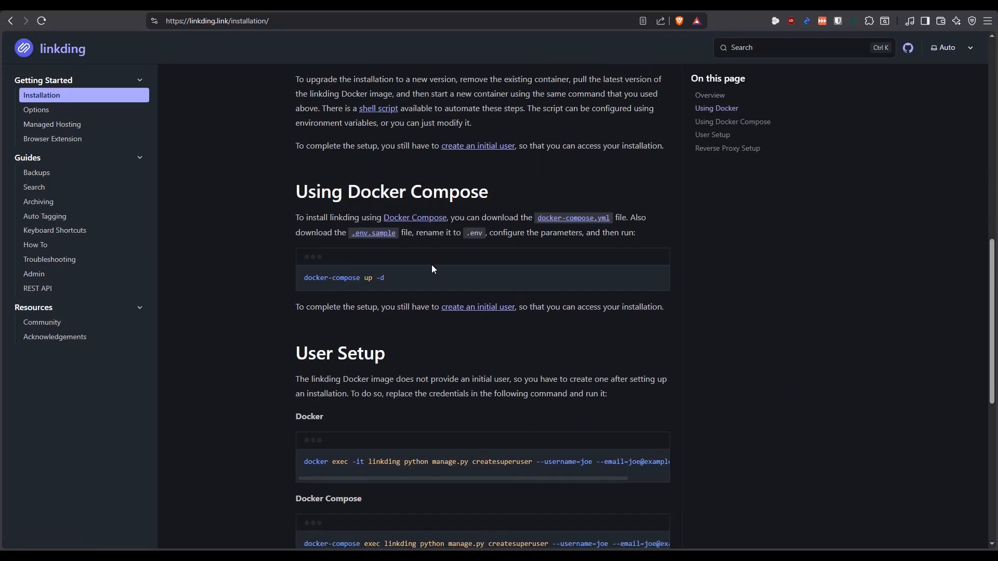
Open the linked docker-compose.yml on GitHub and examine its container name variable and other settings
{"action": "left_click", "coordinate": [572, 222]}
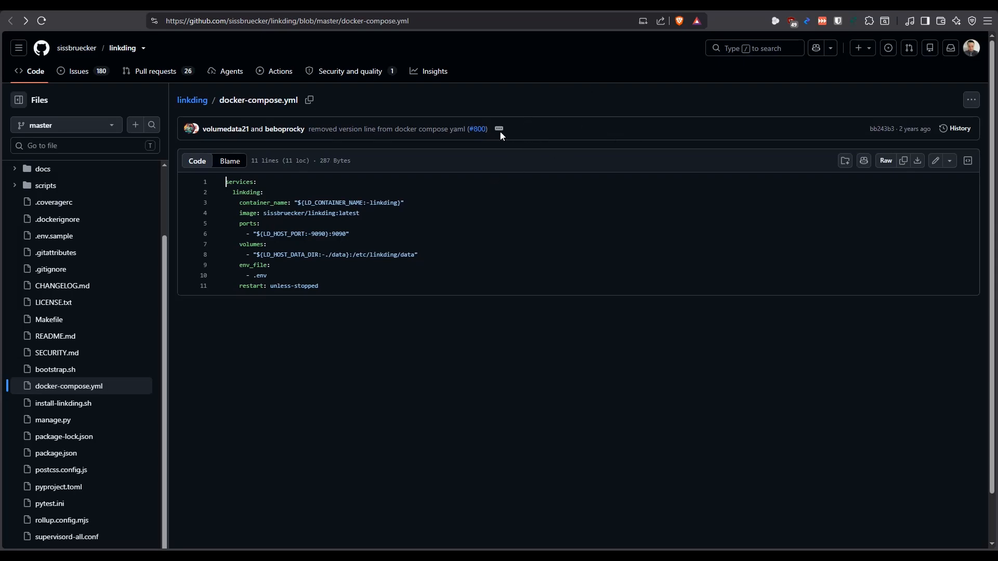
{"action": "left_click_drag", "start_coordinate": [294, 203], "coordinate": [399, 202]}
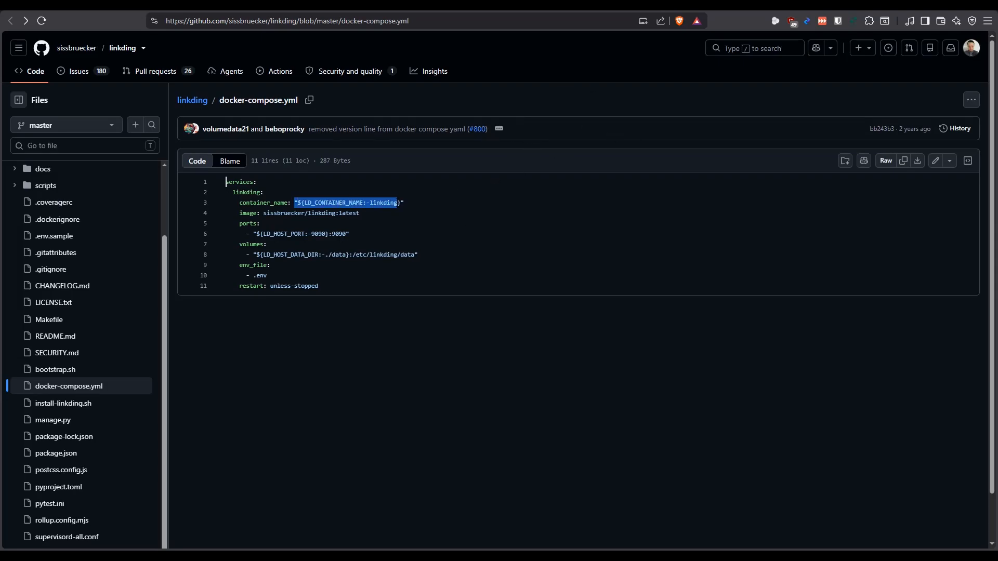
{"action": "left_click", "coordinate": [336, 213]}
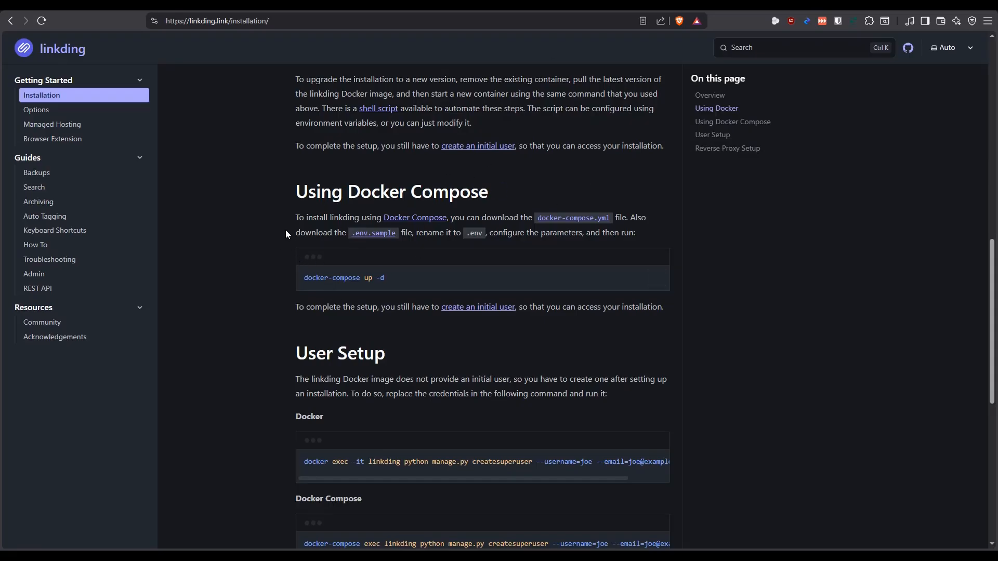
Return to the linkding GitHub repository and go through the README's feature list, including tags and bookmark sharing
{"action": "right_click", "coordinate": [36, 259]}
{"action": "left_click", "coordinate": [239, 186]}
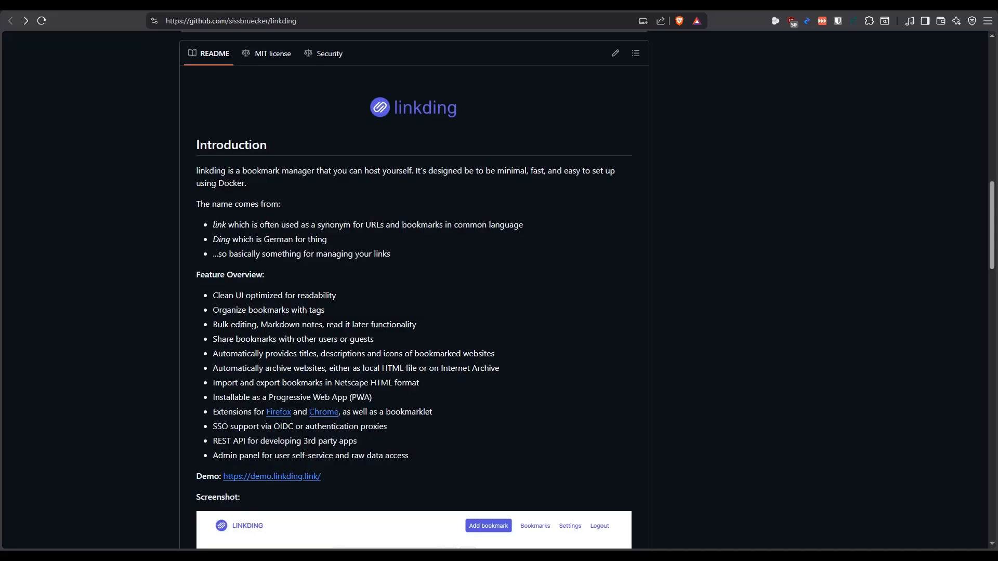
{"action": "scroll", "coordinate": [129, 196], "scroll_direction": "down", "scroll_amount": 1}
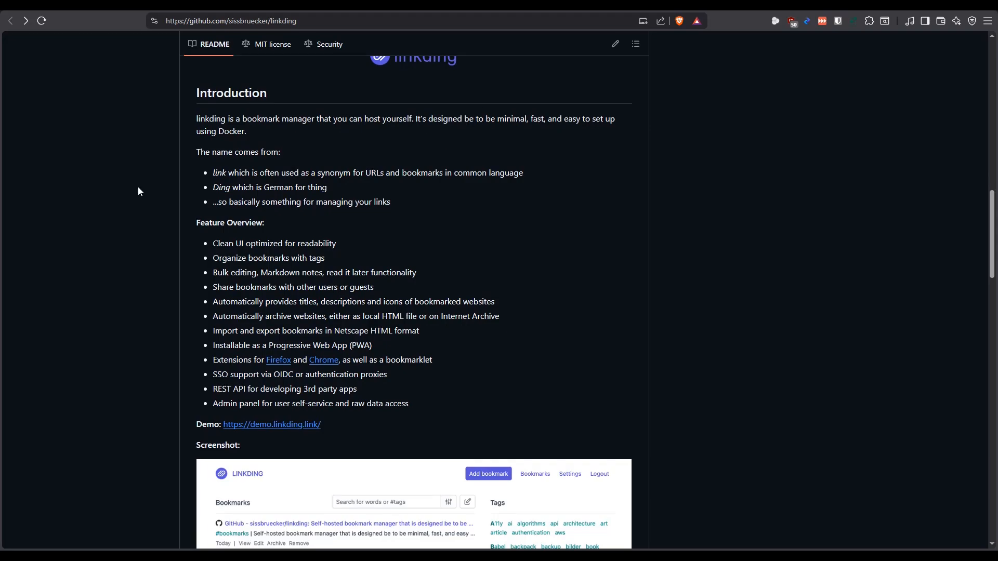
{"action": "scroll", "coordinate": [185, 169], "scroll_direction": "down", "scroll_amount": 1}
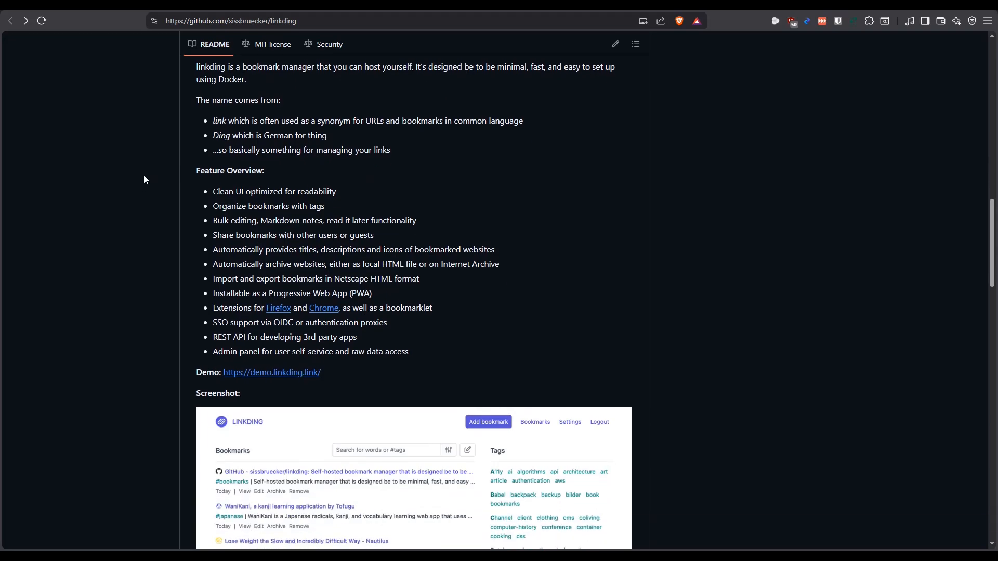
{"action": "scroll", "coordinate": [144, 165], "scroll_direction": "down", "scroll_amount": 1}
{"action": "scroll", "coordinate": [144, 165], "scroll_direction": "up", "scroll_amount": 1}
{"action": "scroll", "coordinate": [161, 156], "scroll_direction": "down", "scroll_amount": 2}
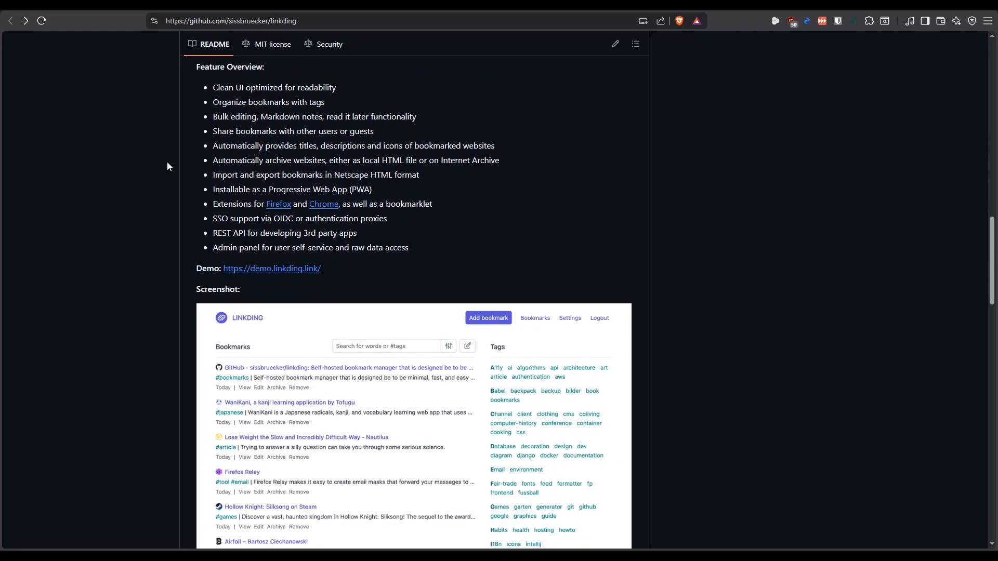
{"action": "left_click_drag", "start_coordinate": [325, 103], "coordinate": [297, 103]}
{"action": "left_click", "coordinate": [257, 132]}
{"action": "scroll", "coordinate": [104, 139], "scroll_direction": "down", "scroll_amount": 2}
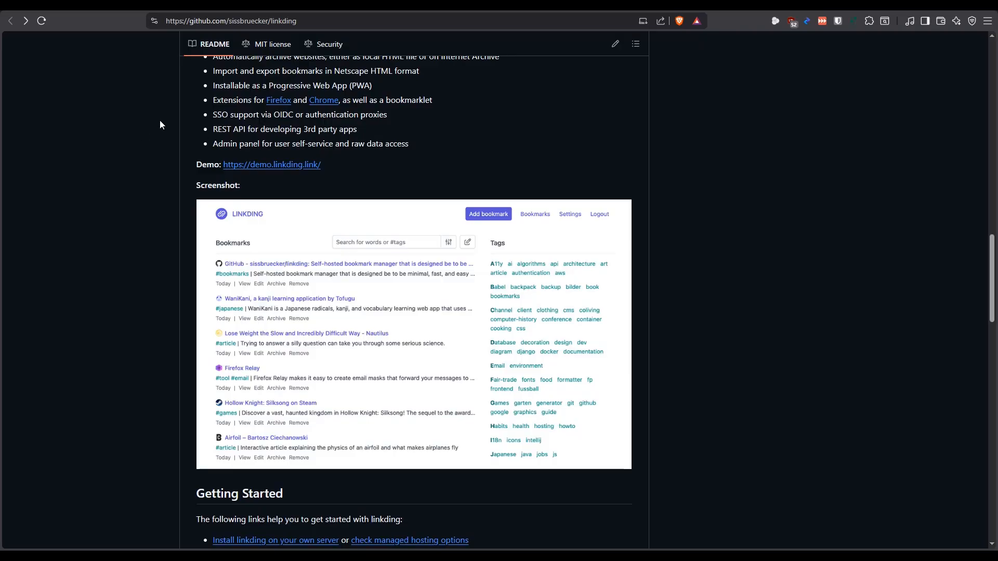
Look through the README's screenshot, Getting Started, Documentation and Development sections, and return to the start of the repository page
{"action": "scroll", "coordinate": [160, 121], "scroll_direction": "down", "scroll_amount": 1}
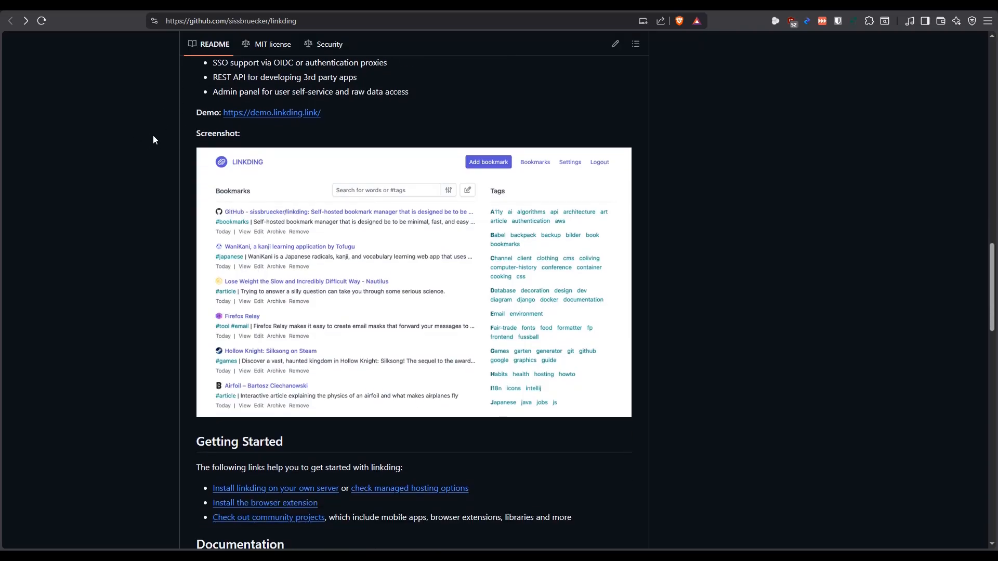
{"action": "scroll", "coordinate": [158, 171], "scroll_direction": "down", "scroll_amount": 1}
{"action": "scroll", "coordinate": [163, 205], "scroll_direction": "up", "scroll_amount": 1}
{"action": "scroll", "coordinate": [148, 288], "scroll_direction": "down", "scroll_amount": 8}
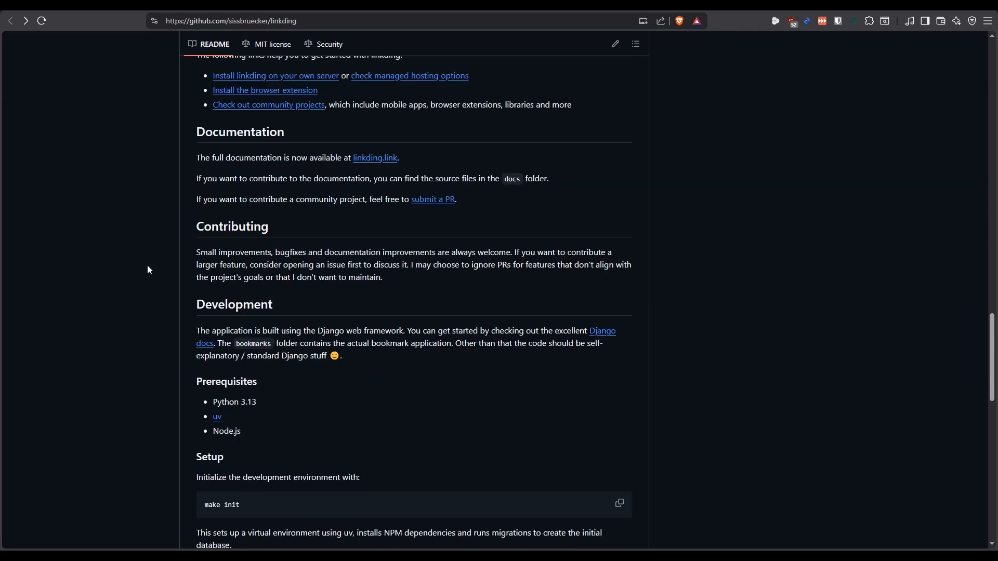
{"action": "scroll", "coordinate": [160, 316], "scroll_direction": "down", "scroll_amount": 9}
{"action": "scroll", "coordinate": [152, 310], "scroll_direction": "up", "scroll_amount": 9}
{"action": "scroll", "coordinate": [152, 303], "scroll_direction": "up", "scroll_amount": 18}
{"action": "scroll", "coordinate": [143, 294], "scroll_direction": "up", "scroll_amount": 2}
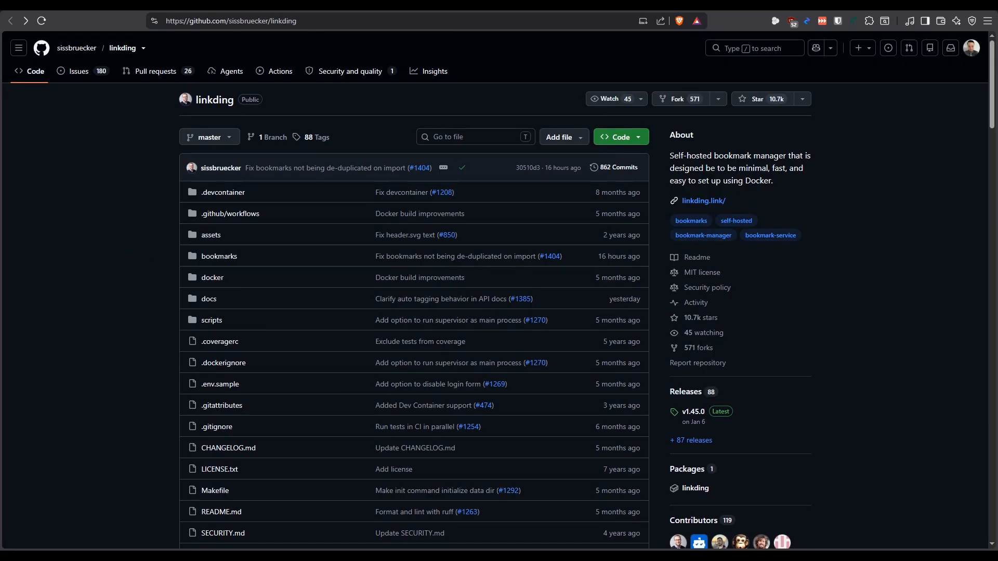
Switch to the Synology NAS's File Station and check the Linkding folders inside docker/Projects and docker/Containers
{"action": "key", "text": "ctrl+Tab"}
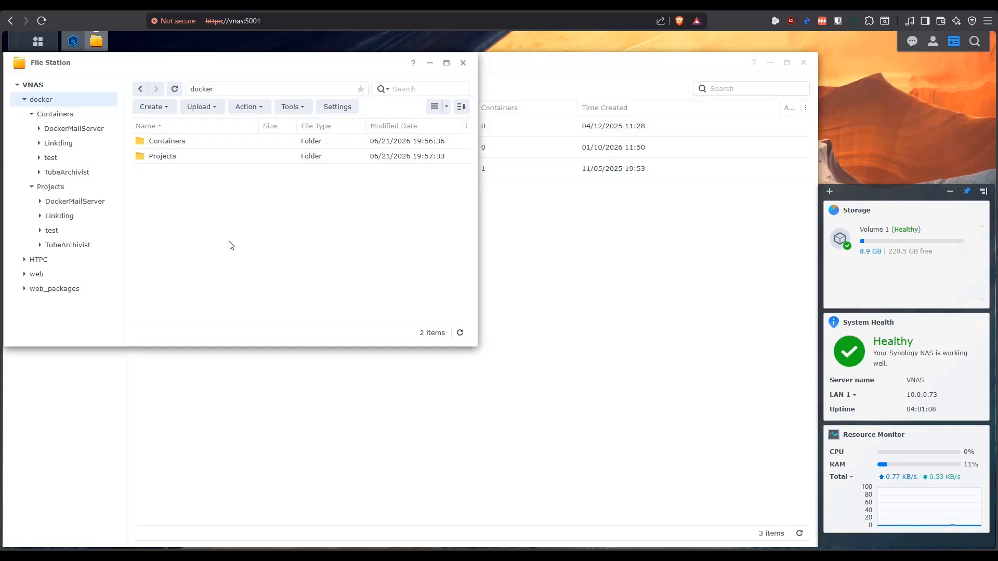
{"action": "left_click", "coordinate": [65, 188]}
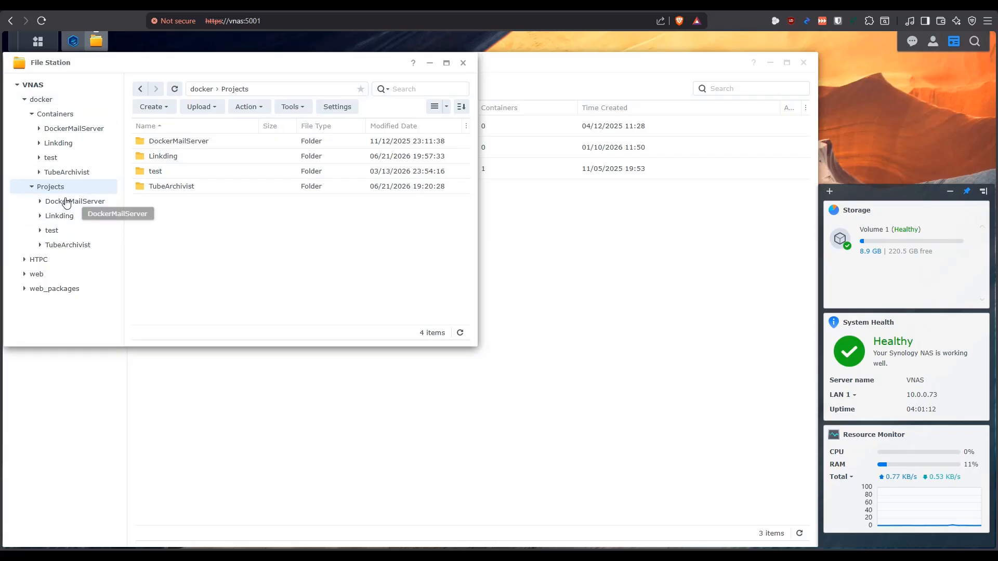
{"action": "left_click", "coordinate": [173, 158]}
{"action": "double_click", "coordinate": [173, 158]}
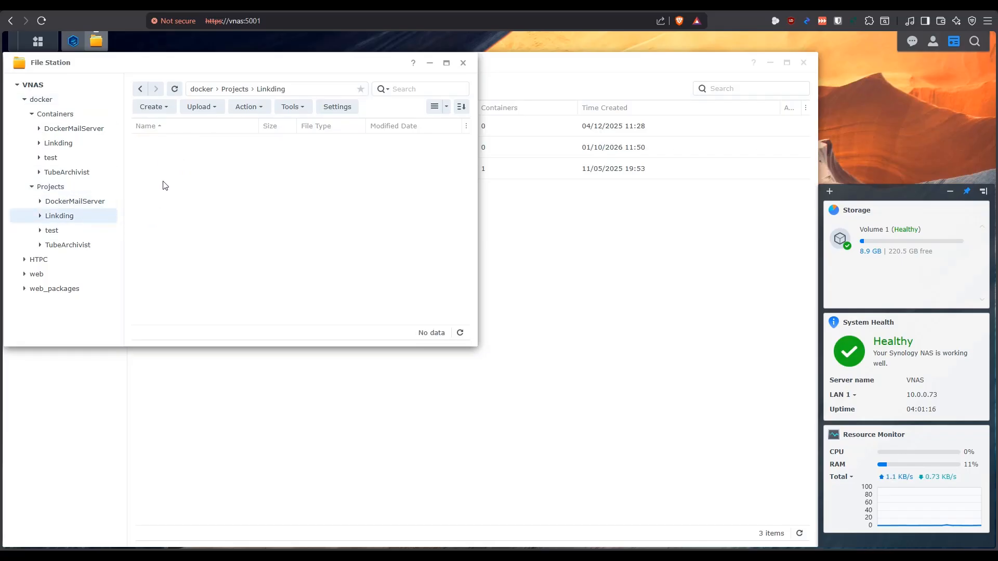
{"action": "left_click", "coordinate": [72, 118]}
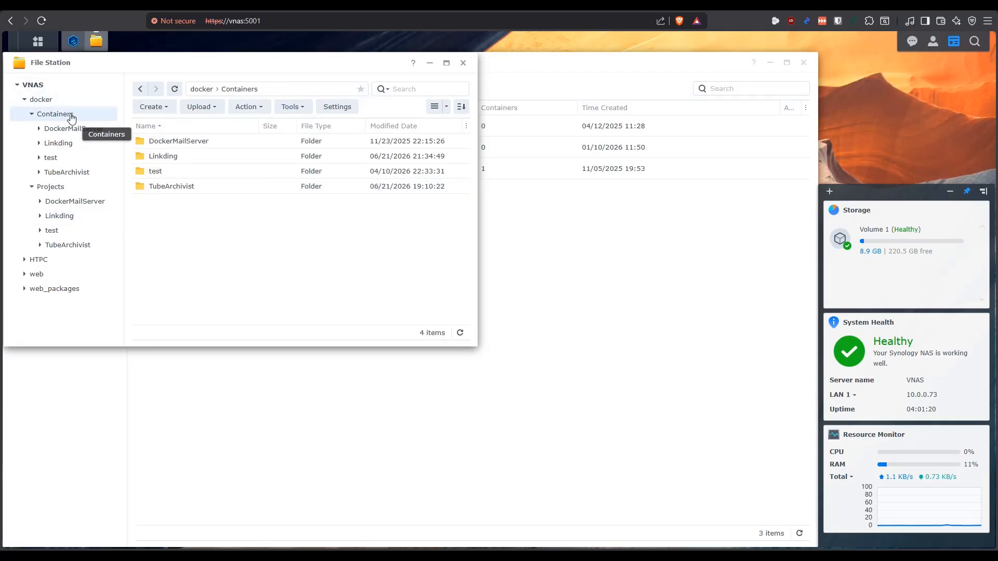
{"action": "double_click", "coordinate": [166, 156]}
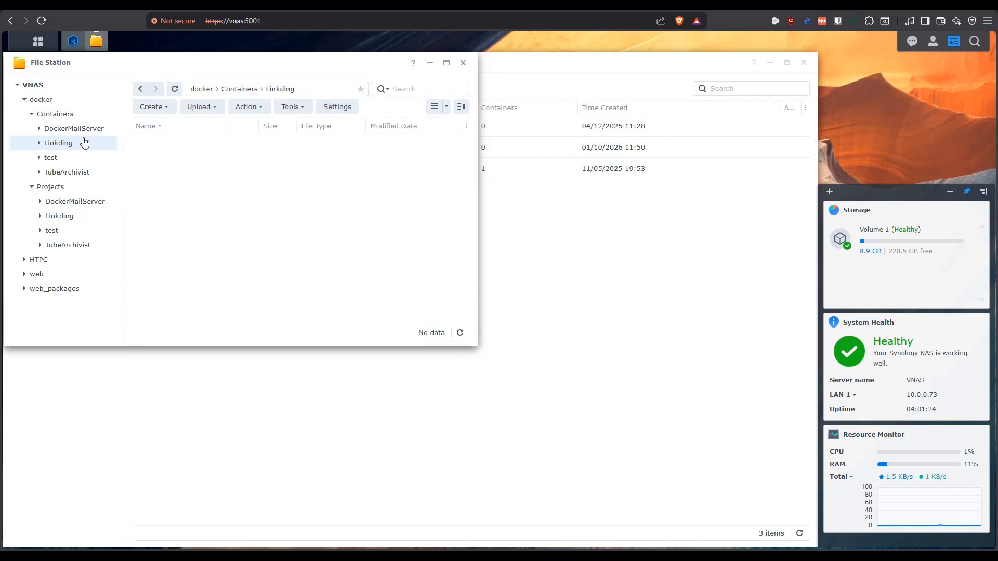
{"action": "left_click", "coordinate": [82, 118]}
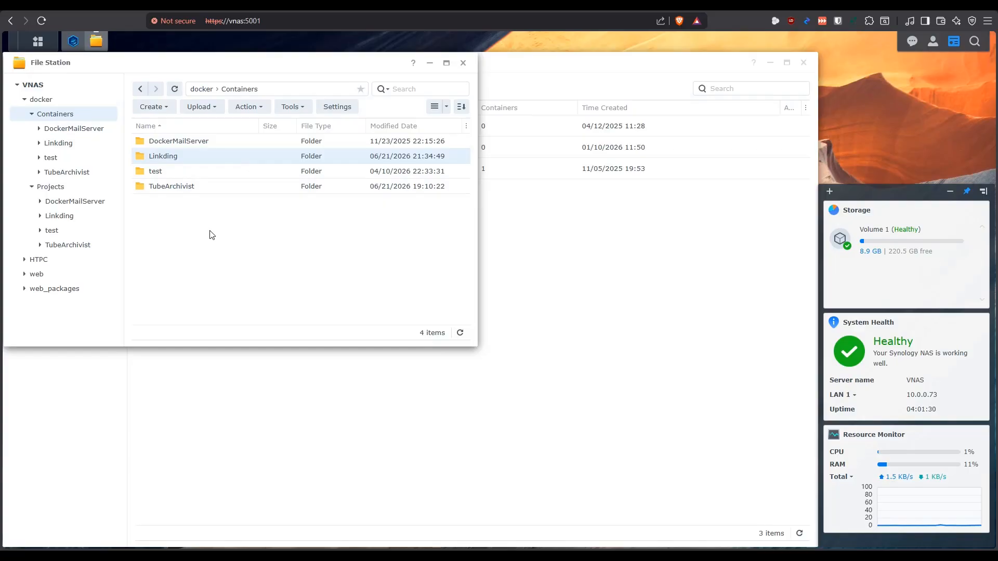
Create a Container Manager project named linkding with its path set to /docker/Projects/Linkding
{"action": "left_click", "coordinate": [96, 41]}
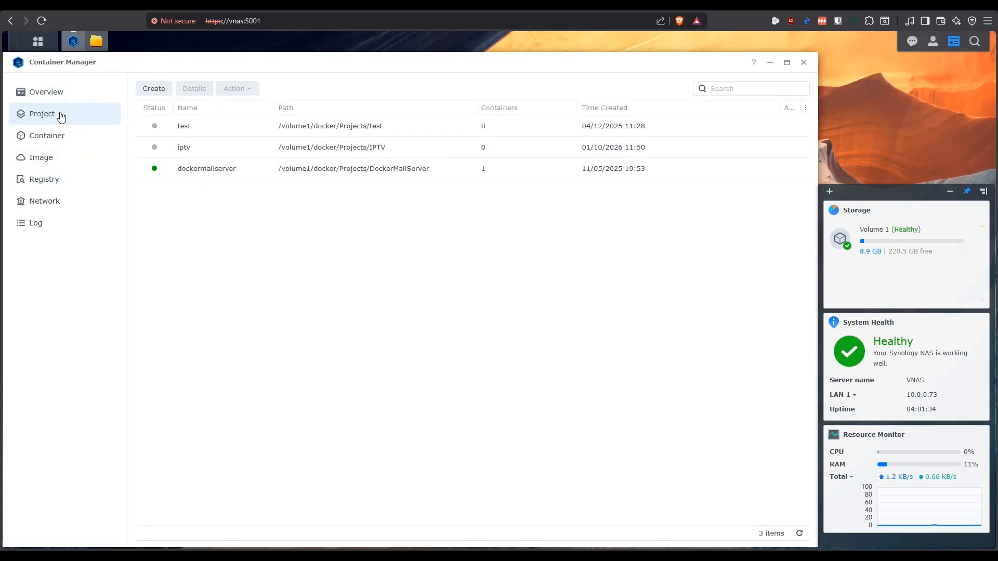
{"action": "left_click", "coordinate": [152, 90]}
{"action": "left_click", "coordinate": [420, 218]}
{"action": "type", "text": "linkding"}
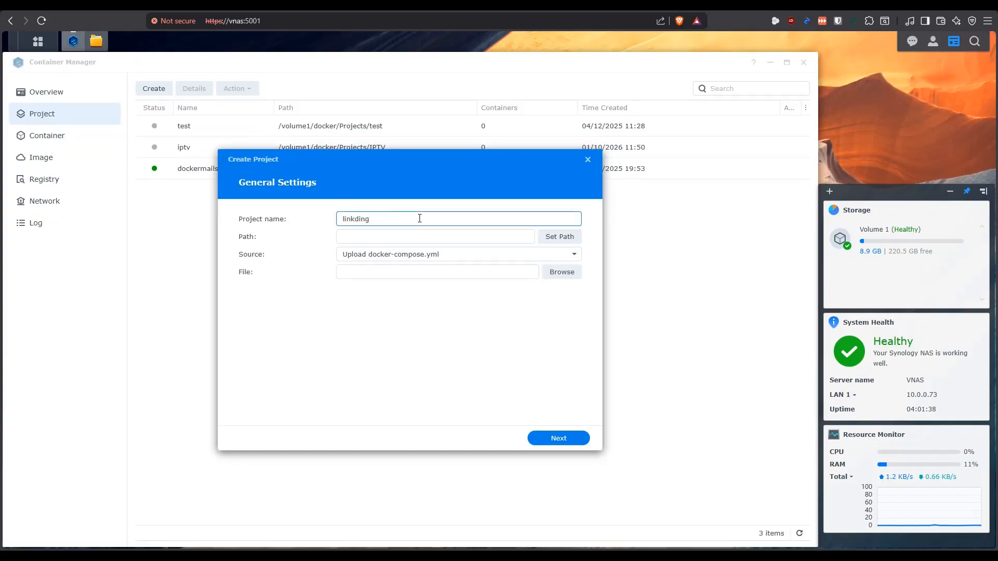
{"action": "left_click", "coordinate": [560, 237]}
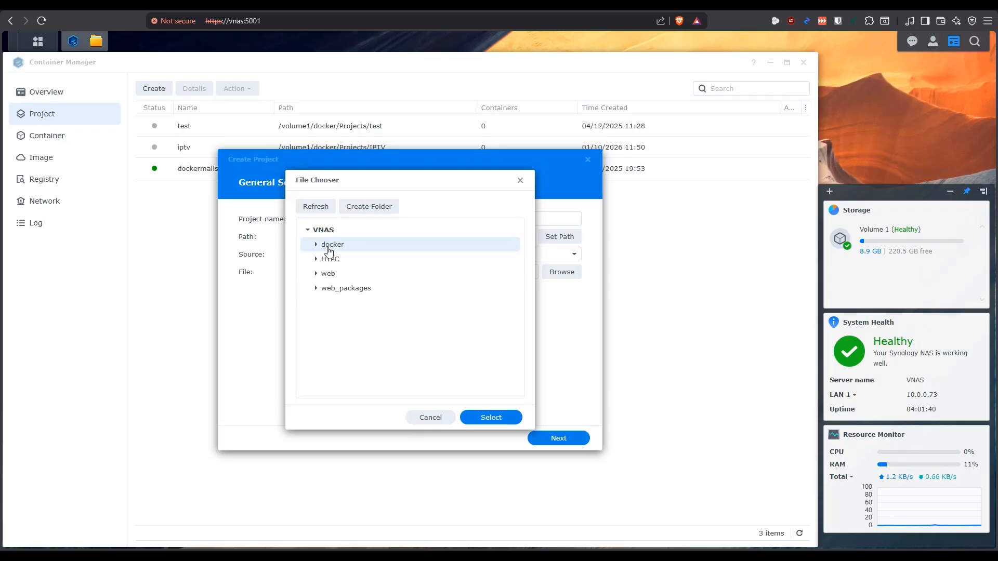
{"action": "left_click", "coordinate": [316, 245]}
{"action": "left_click", "coordinate": [323, 273]}
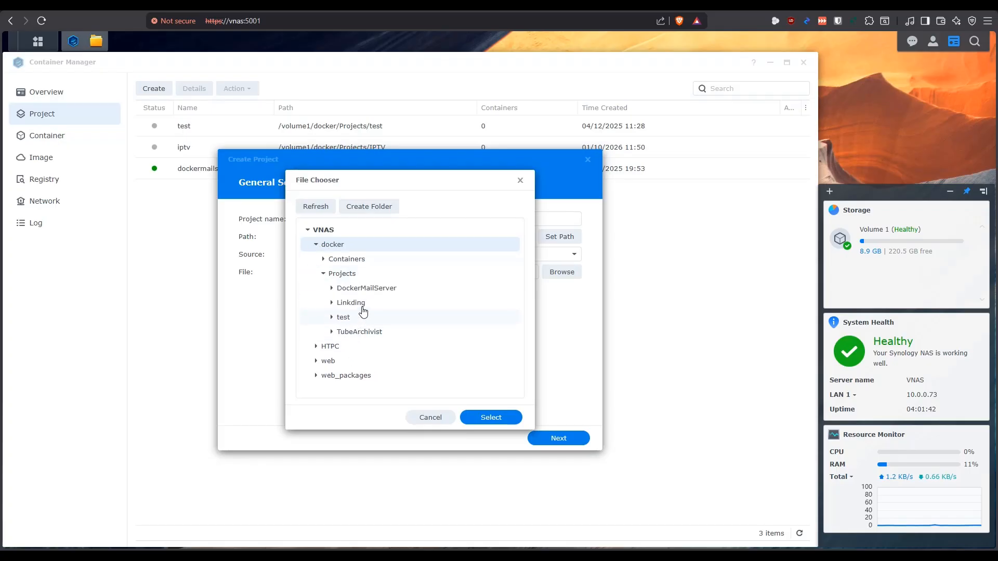
{"action": "left_click", "coordinate": [362, 303]}
{"action": "left_click", "coordinate": [496, 419]}
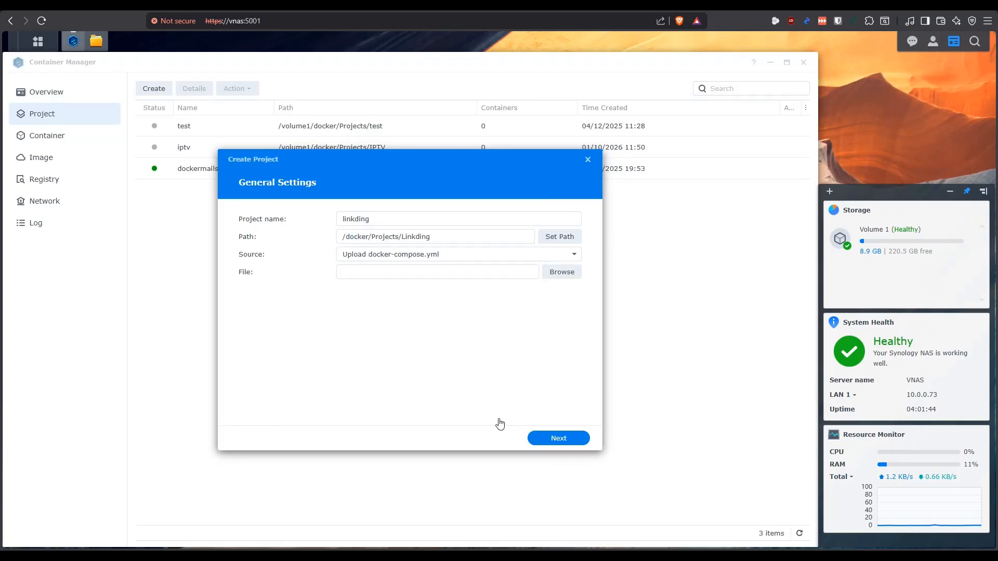
Set the project source to Create docker-compose.yml and paste the linkding compose configuration, including the superuser name and password fields
{"action": "left_click", "coordinate": [437, 256]}
{"action": "left_click", "coordinate": [417, 287]}
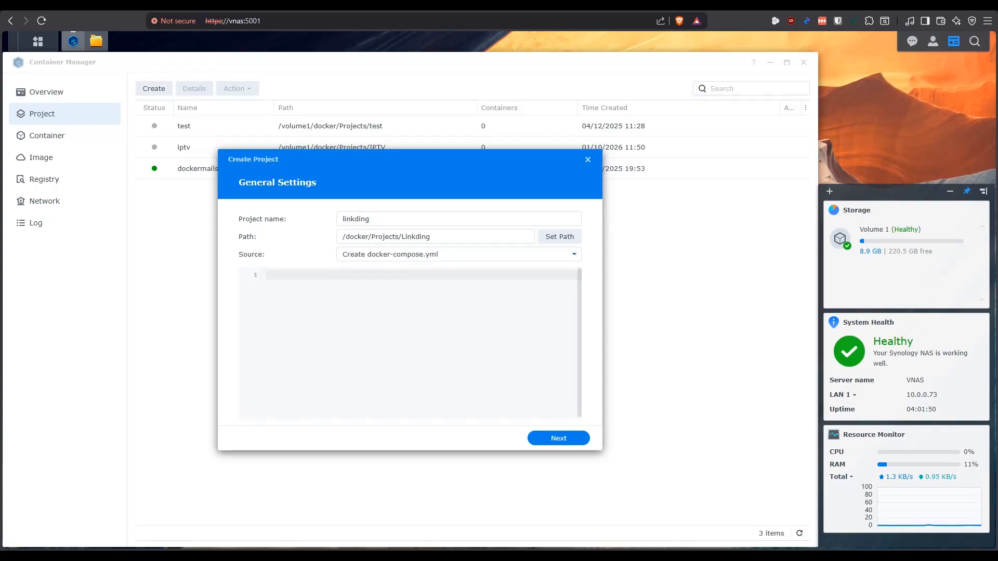
{"action": "left_click", "coordinate": [405, 329]}
{"action": "key", "text": "ctrl+v"}
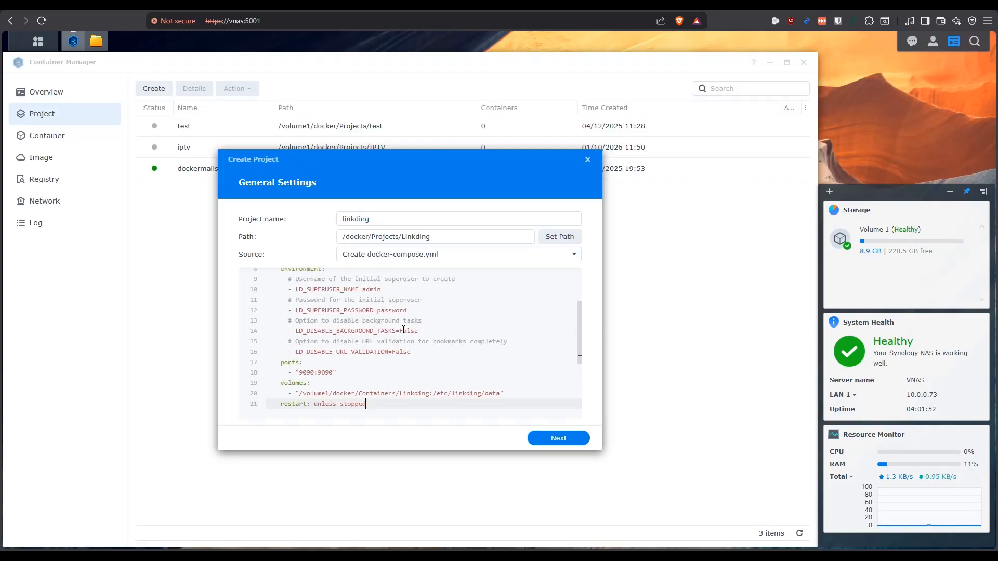
Review the pasted compose file and finish creating the linkding project without starting it
{"action": "scroll", "coordinate": [382, 308], "scroll_direction": "up", "scroll_amount": 2}
{"action": "scroll", "coordinate": [382, 308], "scroll_direction": "down", "scroll_amount": 5}
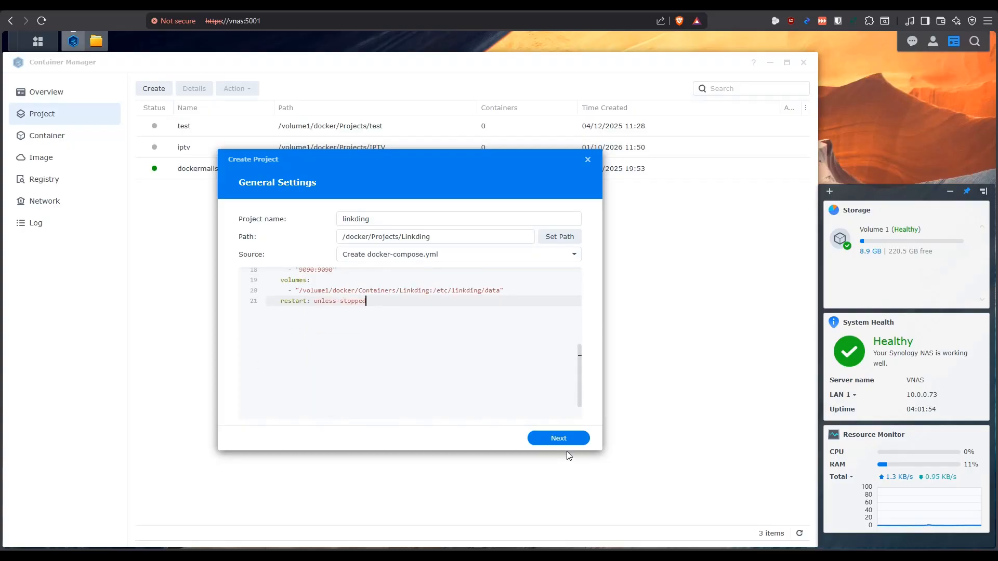
{"action": "left_click", "coordinate": [568, 441]}
{"action": "left_click", "coordinate": [568, 439]}
{"action": "left_click", "coordinate": [244, 413]}
{"action": "left_click", "coordinate": [243, 413]}
{"action": "left_click", "coordinate": [559, 439]}
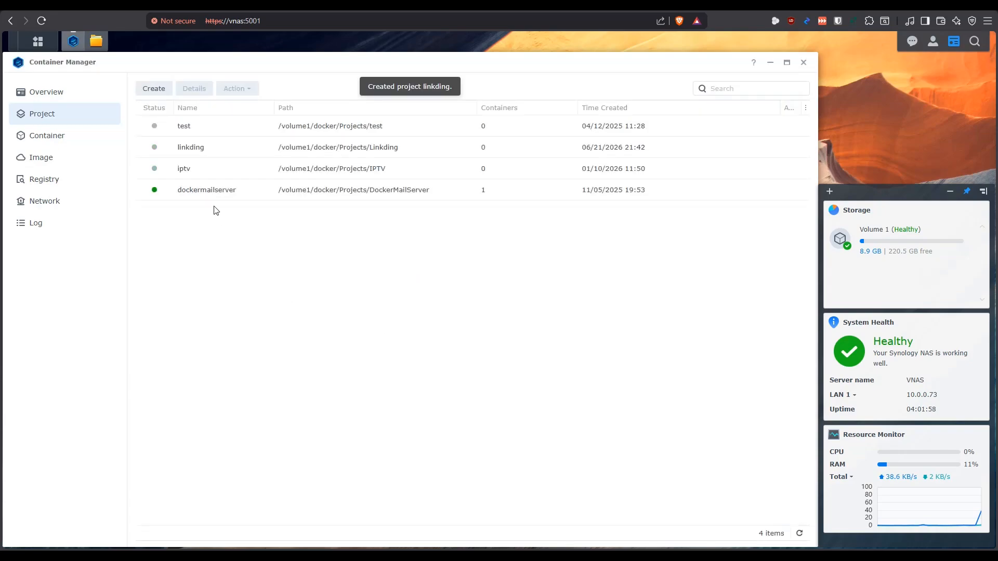
Open the linkding project's YAML configuration and examine the service name and its comment
{"action": "left_click", "coordinate": [196, 149]}
{"action": "left_click", "coordinate": [274, 121]}
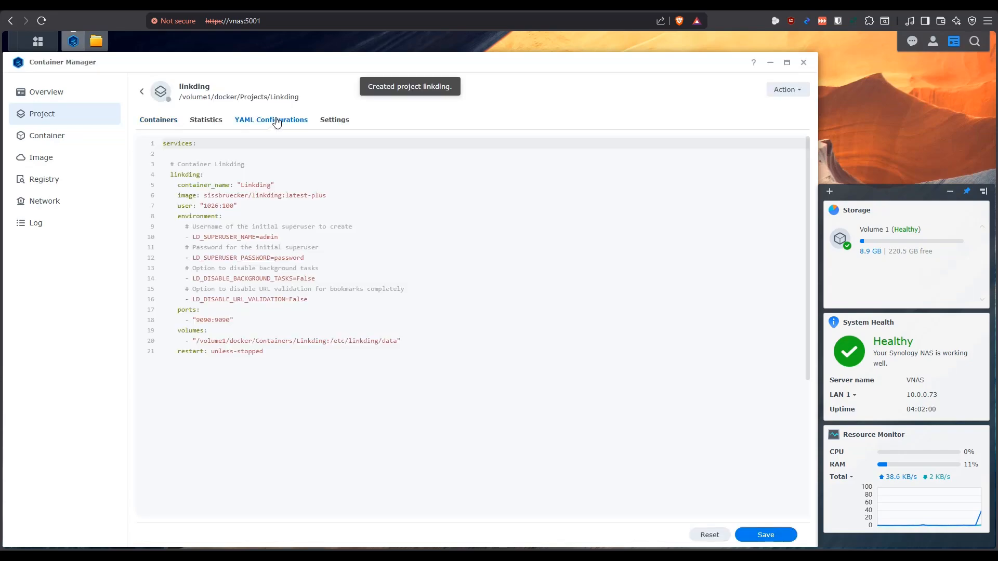
{"action": "left_click_drag", "start_coordinate": [203, 174], "coordinate": [163, 154]}
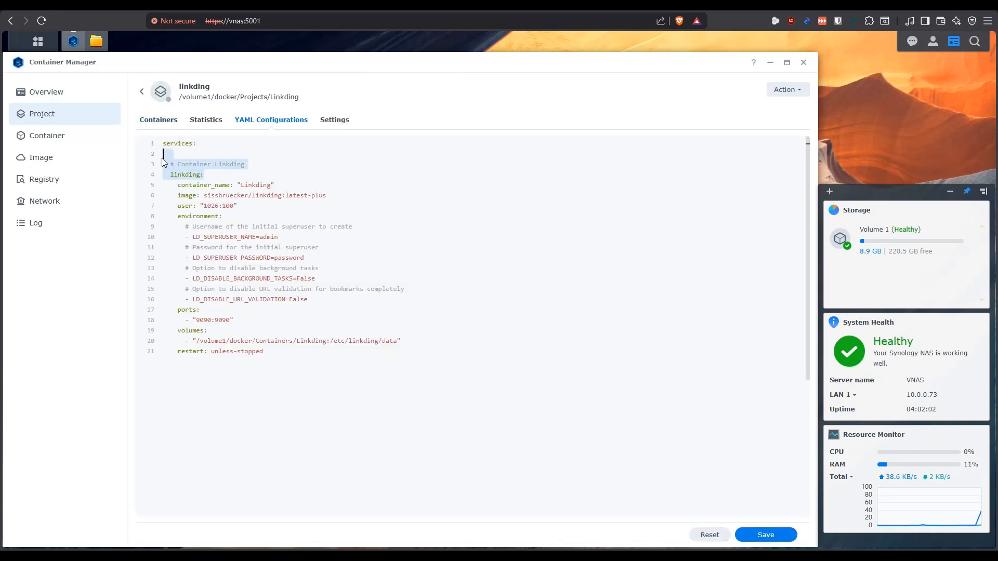
{"action": "left_click", "coordinate": [208, 178]}
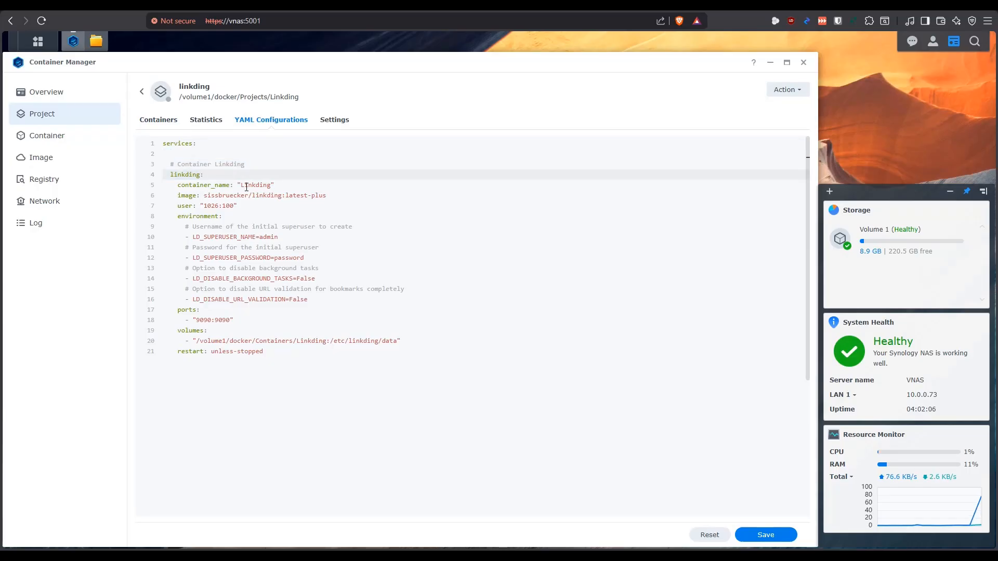
Examine the image line of the compose file, sissbruecker/linkding with the latest-plus tag
{"action": "mouse_move", "coordinate": [207, 197]}
{"action": "left_mouse_down"}
{"action": "mouse_move", "coordinate": [338, 196]}
{"action": "mouse_move", "coordinate": [199, 196]}
{"action": "left_mouse_up"}
{"action": "left_click", "coordinate": [323, 196]}
{"action": "left_click", "coordinate": [330, 196]}
{"action": "left_click", "coordinate": [333, 196]}
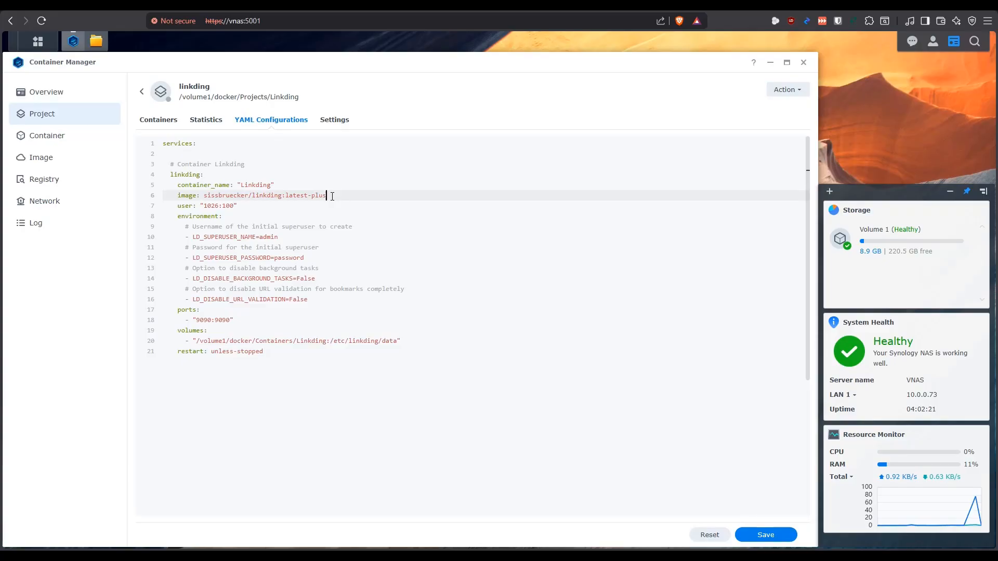
{"action": "left_click_drag", "start_coordinate": [335, 196], "coordinate": [178, 196]}
{"action": "left_click", "coordinate": [334, 195]}
{"action": "left_click_drag", "start_coordinate": [308, 196], "coordinate": [333, 195]}
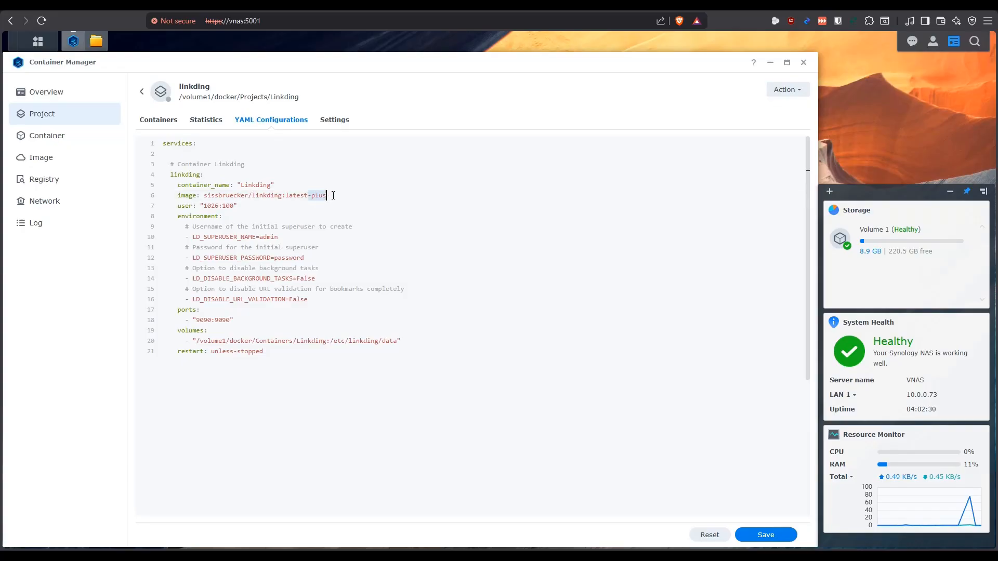
{"action": "left_click", "coordinate": [295, 204]}
{"action": "left_click_drag", "start_coordinate": [327, 195], "coordinate": [178, 195]}
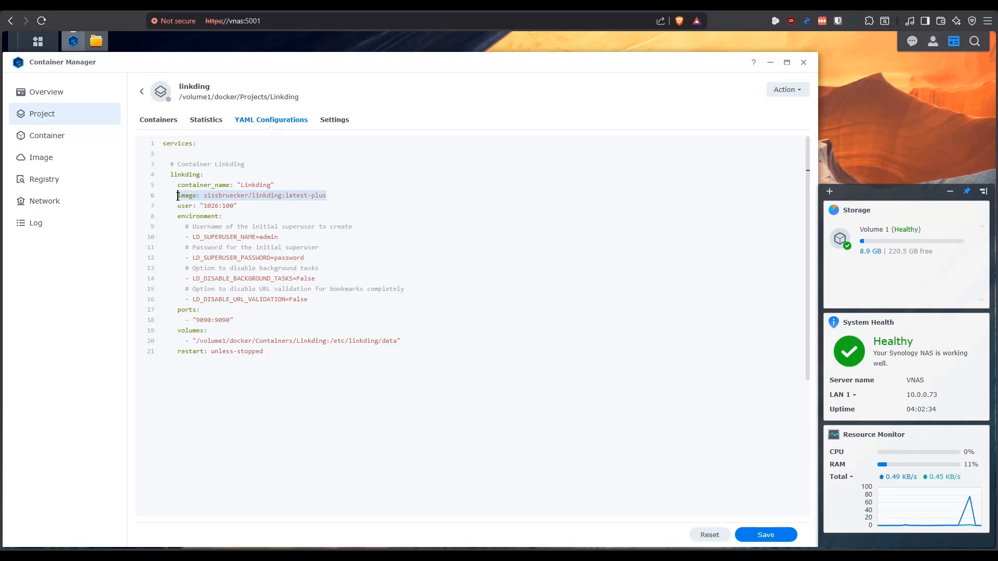
Examine the compose file's user line and compare it with the Linkding folder in File Station's docker/Containers
{"action": "left_click", "coordinate": [294, 206]}
{"action": "left_click_drag", "start_coordinate": [246, 206], "coordinate": [178, 206]}
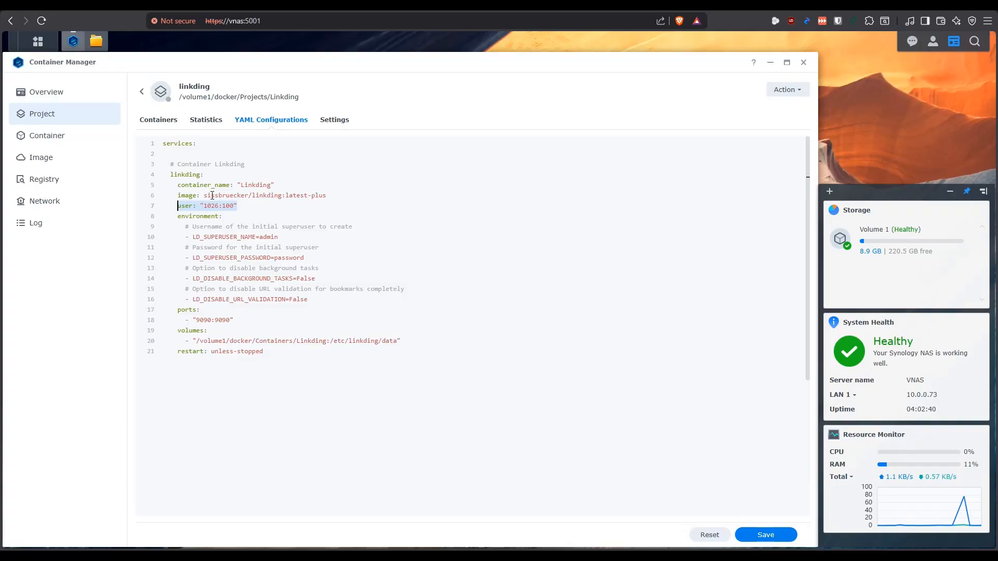
{"action": "left_click", "coordinate": [97, 42]}
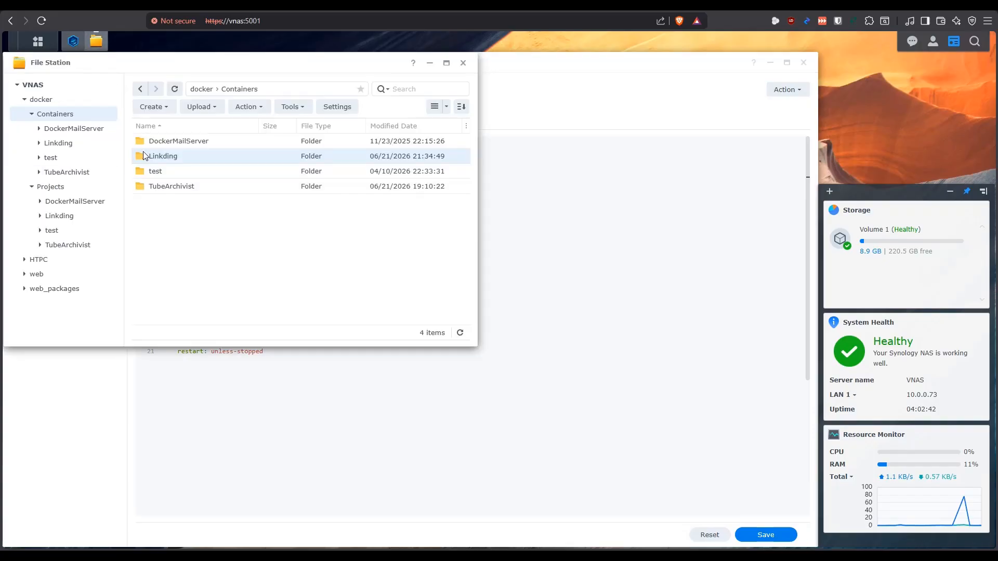
{"action": "left_click", "coordinate": [97, 42]}
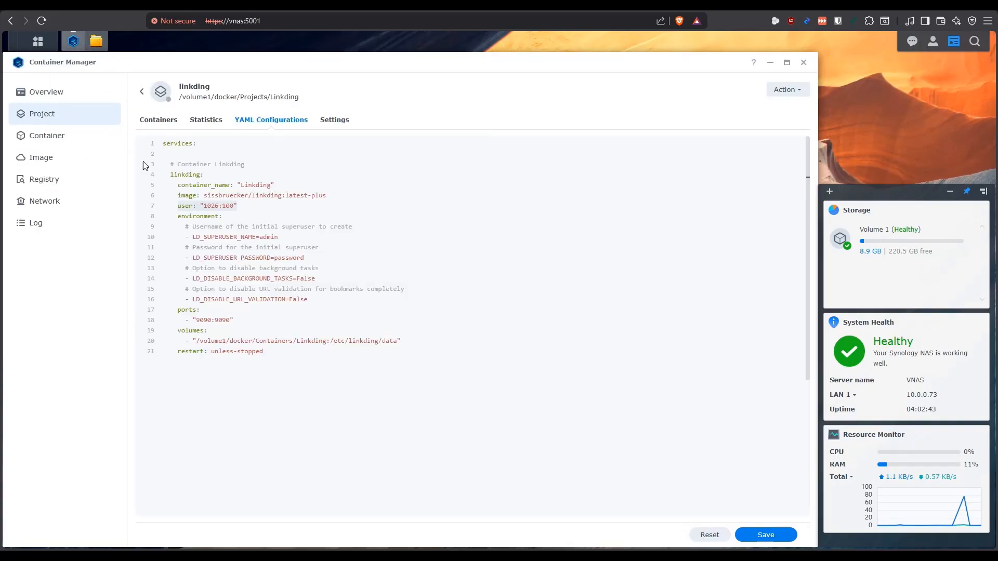
Examine the superuser name and superuser password variables in the compose file's environment section
{"action": "left_click", "coordinate": [226, 236]}
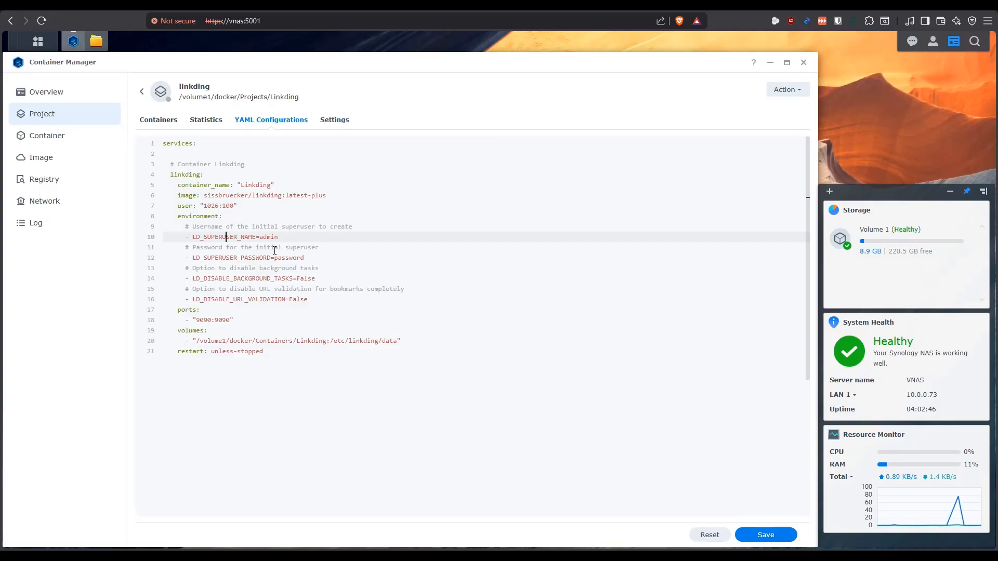
{"action": "double_click", "coordinate": [219, 237]}
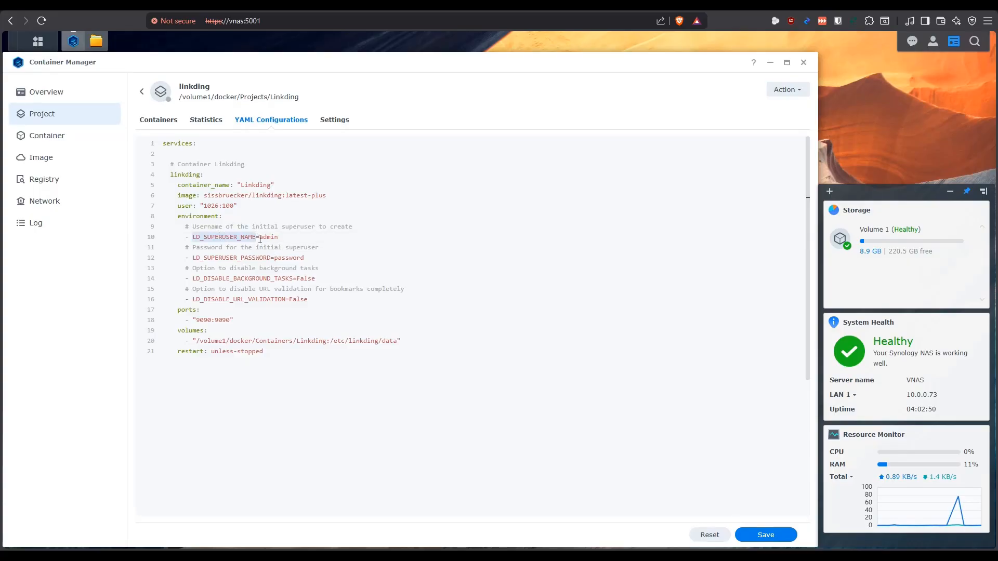
{"action": "left_click", "coordinate": [279, 237]}
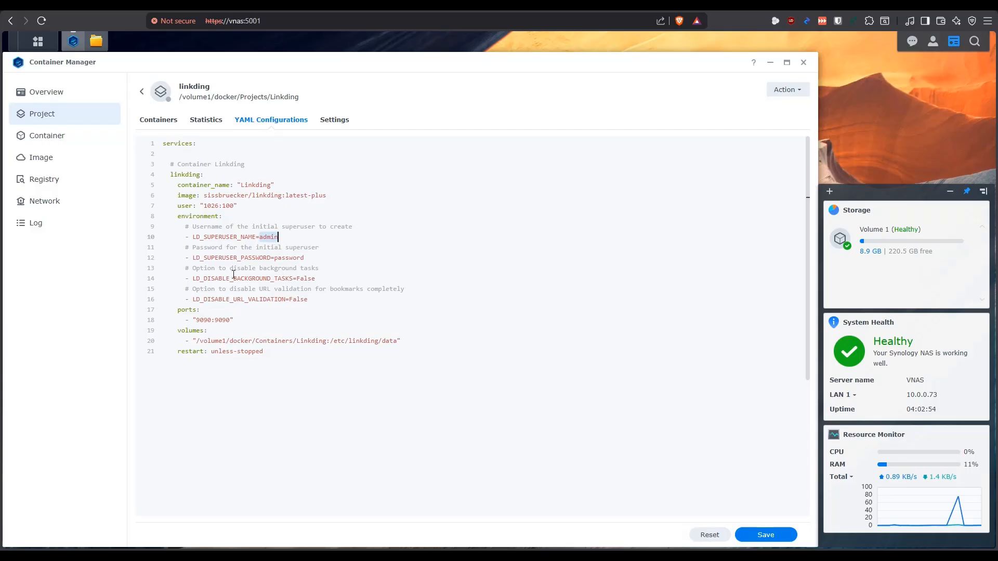
{"action": "double_click", "coordinate": [255, 258]}
{"action": "double_click", "coordinate": [277, 259]}
{"action": "left_click", "coordinate": [312, 258]}
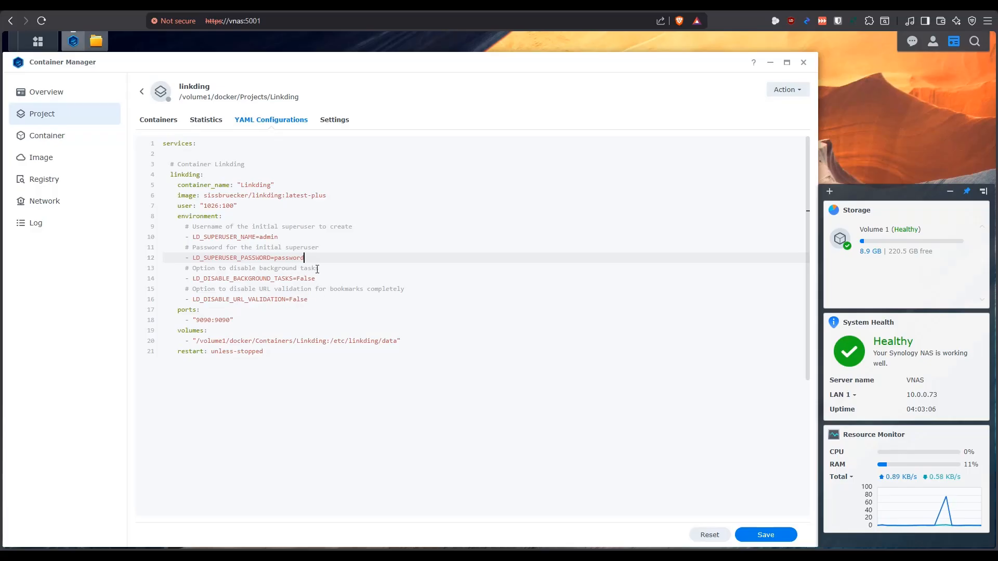
Examine the background tasks and URL validation options, the port and volume mappings, and the restart policy
{"action": "double_click", "coordinate": [304, 278]}
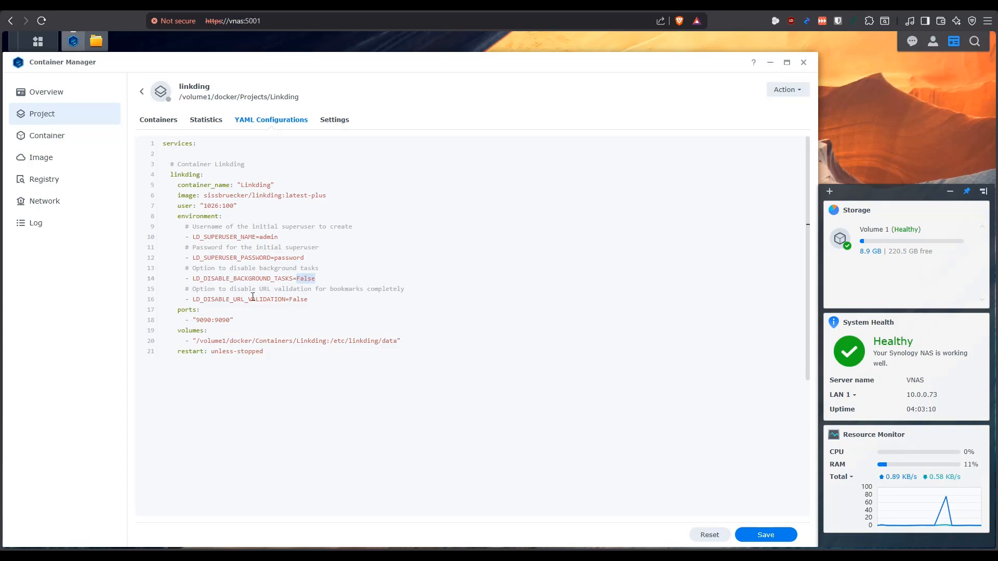
{"action": "double_click", "coordinate": [299, 301]}
{"action": "double_click", "coordinate": [225, 320]}
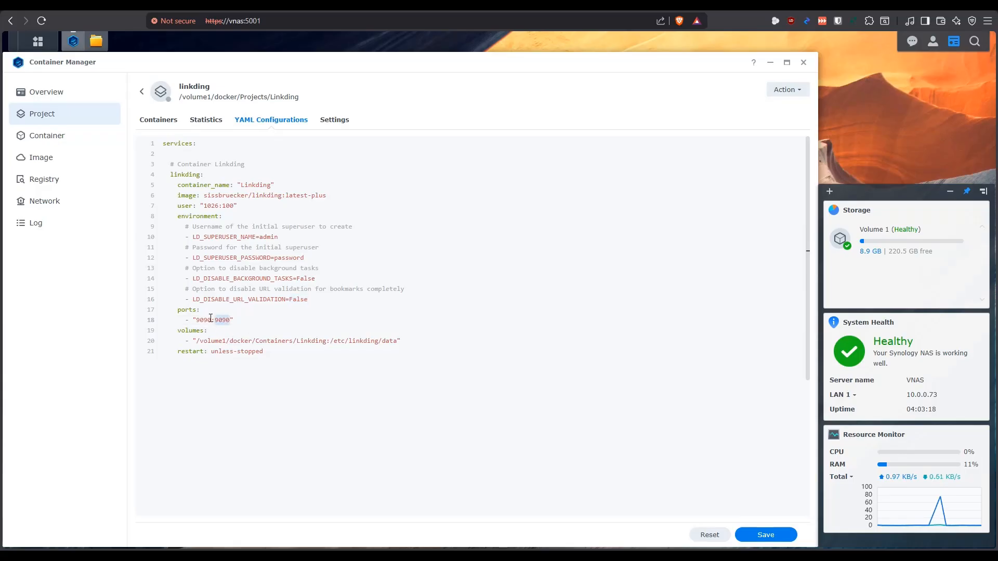
{"action": "double_click", "coordinate": [203, 320]}
{"action": "left_click_drag", "start_coordinate": [327, 342], "coordinate": [196, 341]}
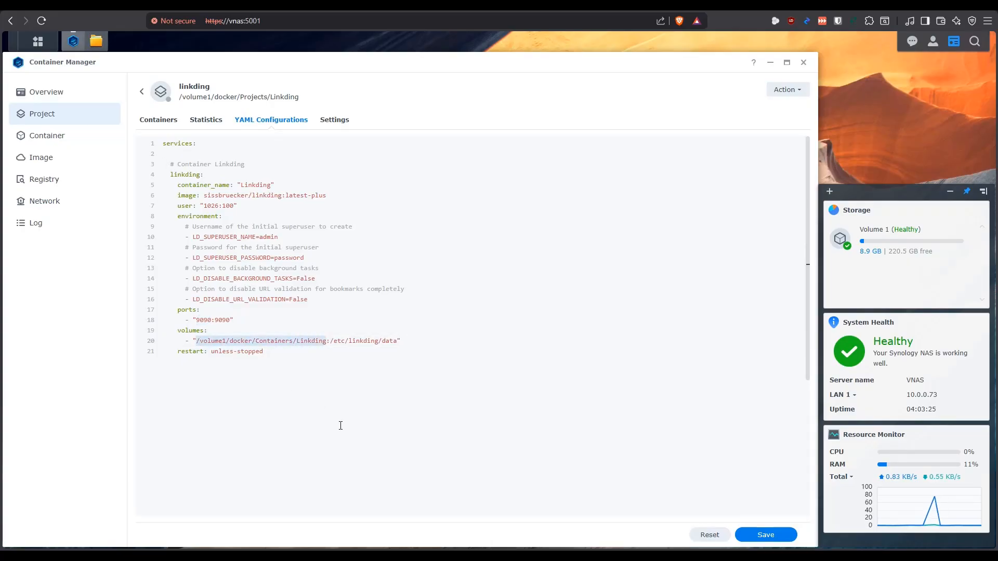
{"action": "left_click_drag", "start_coordinate": [331, 341], "coordinate": [397, 341]}
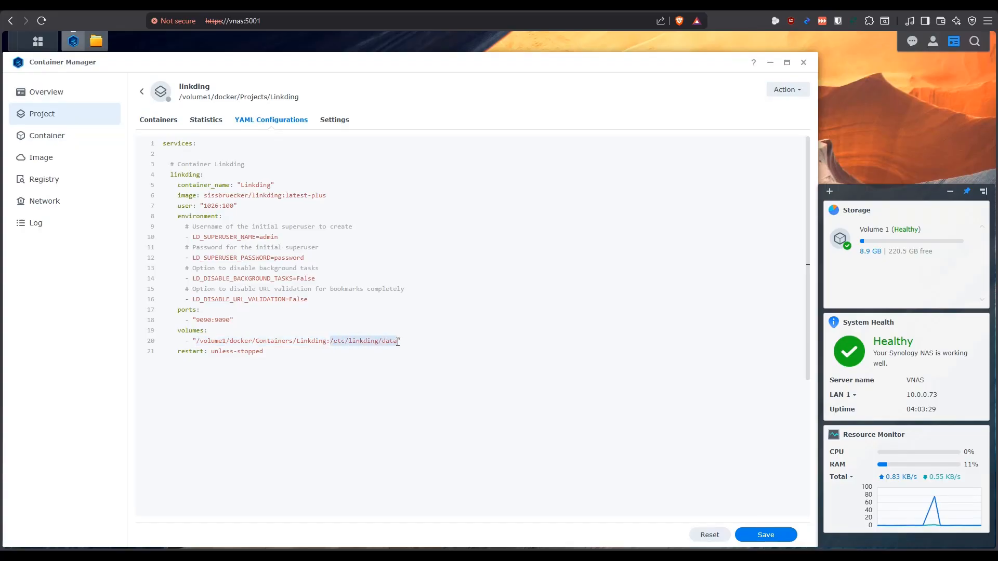
{"action": "left_click", "coordinate": [286, 355]}
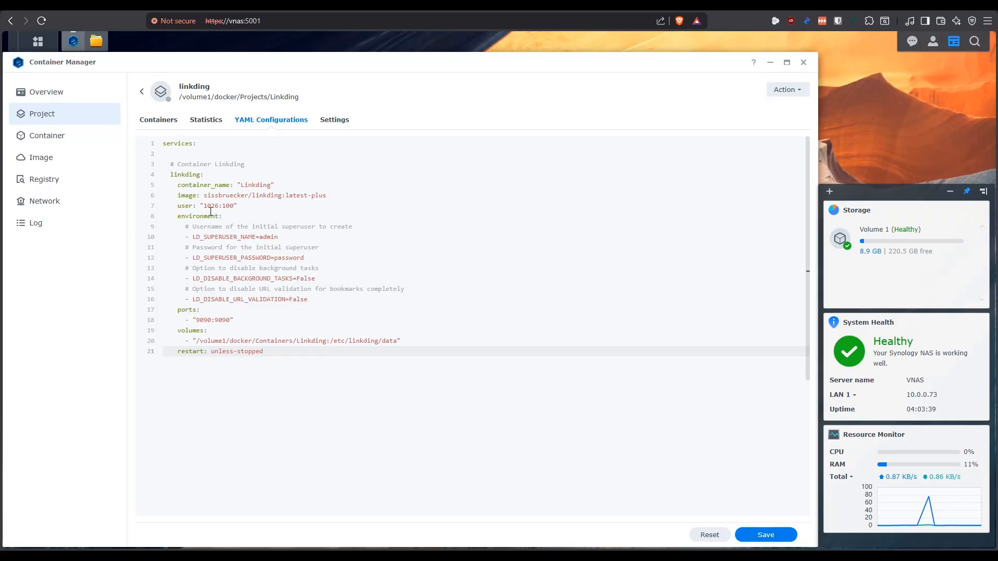
Check the Linkding folder in docker/Containers again, and recheck the superuser variables in the compose file
{"action": "left_click", "coordinate": [96, 41]}
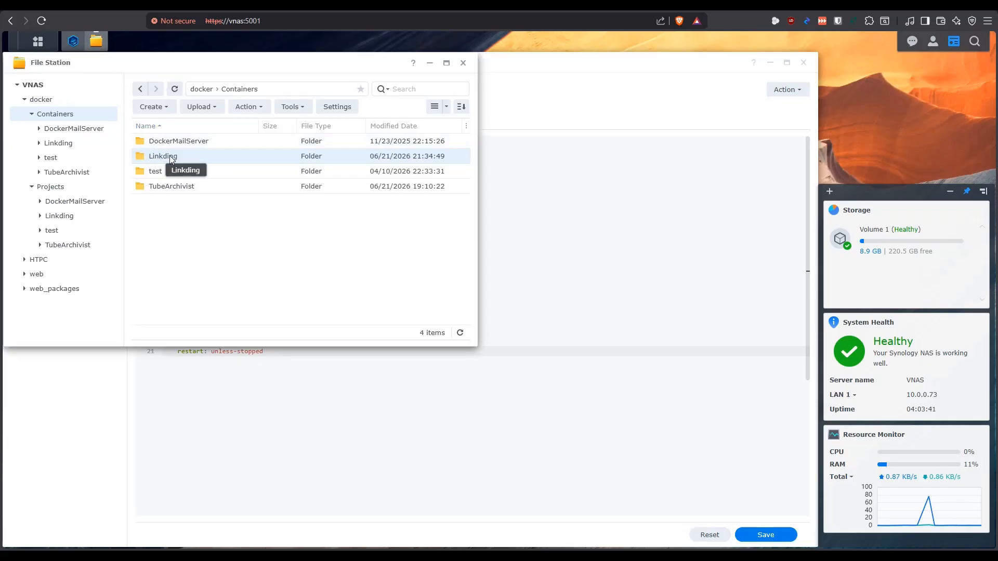
{"action": "double_click", "coordinate": [144, 156]}
{"action": "left_click", "coordinate": [96, 41]}
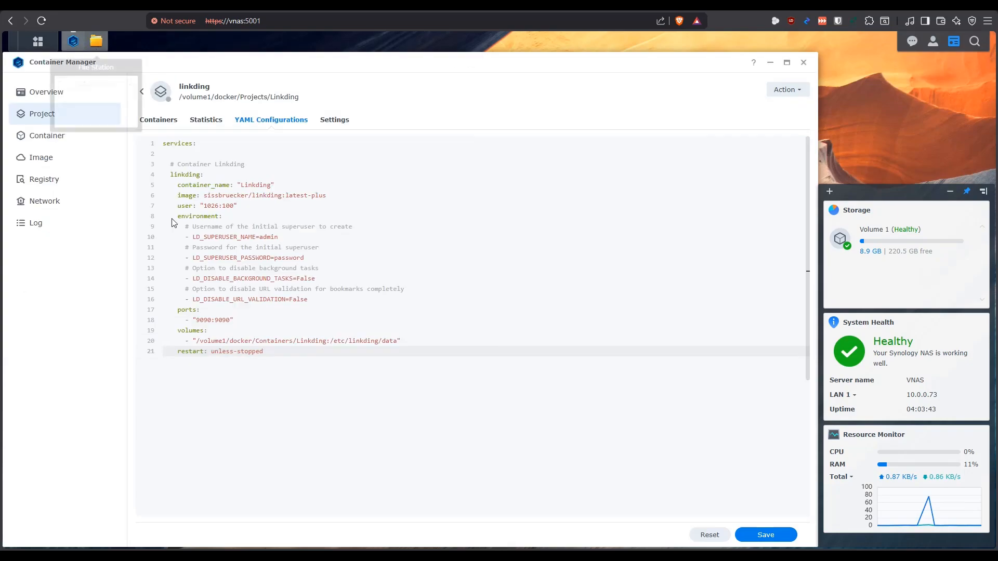
{"action": "left_click", "coordinate": [267, 237]}
{"action": "left_click", "coordinate": [298, 257]}
{"action": "left_click", "coordinate": [267, 226]}
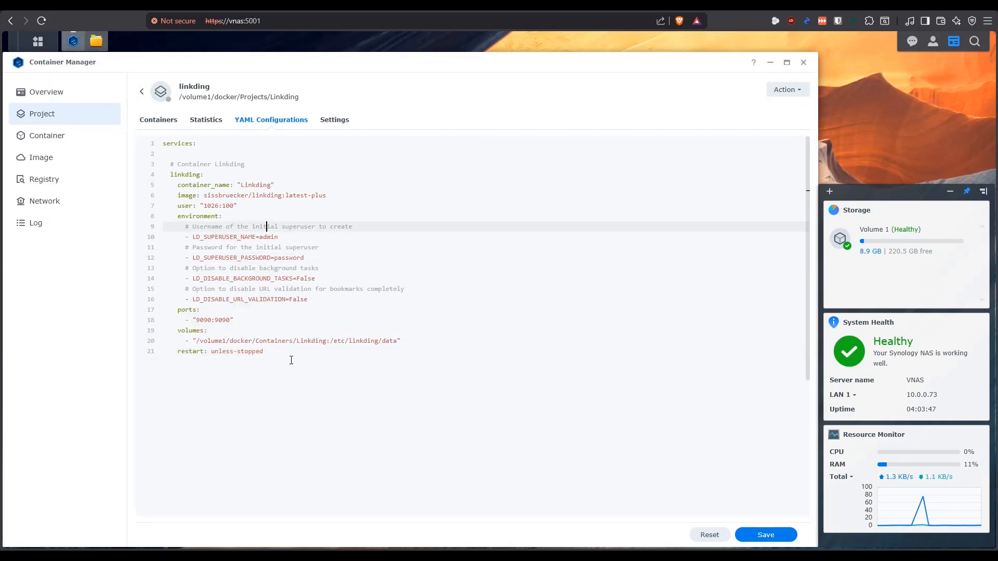
Save the YAML configuration, build the linkding project, and close the build terminal once it finishes
{"action": "left_click", "coordinate": [766, 535]}
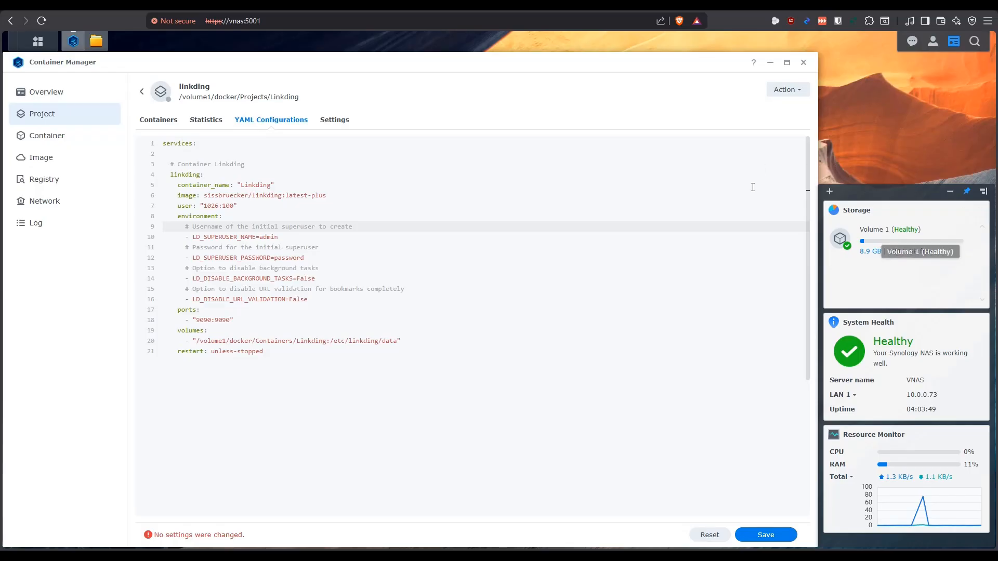
{"action": "left_click", "coordinate": [786, 90]}
{"action": "left_click", "coordinate": [785, 108]}
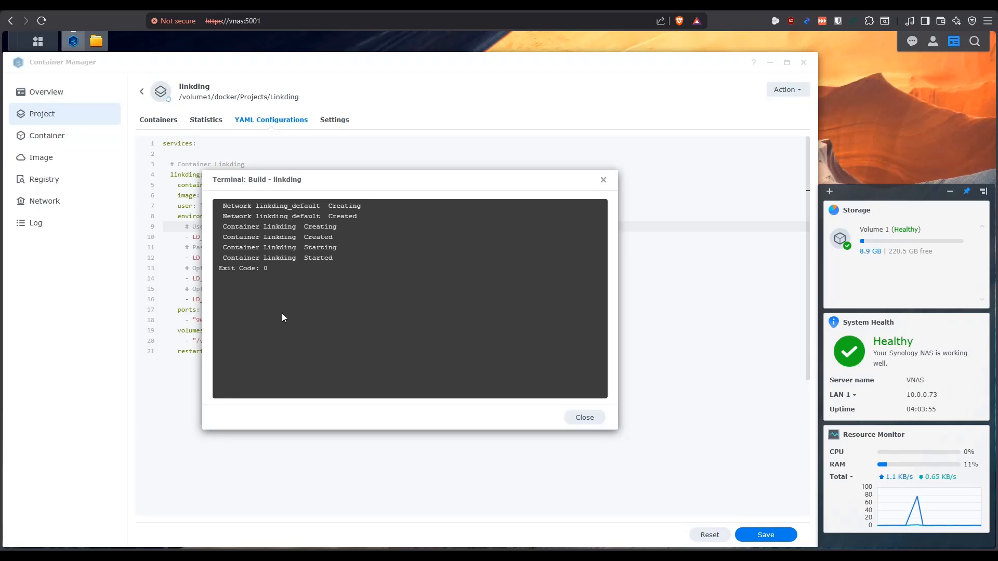
{"action": "left_click", "coordinate": [581, 418]}
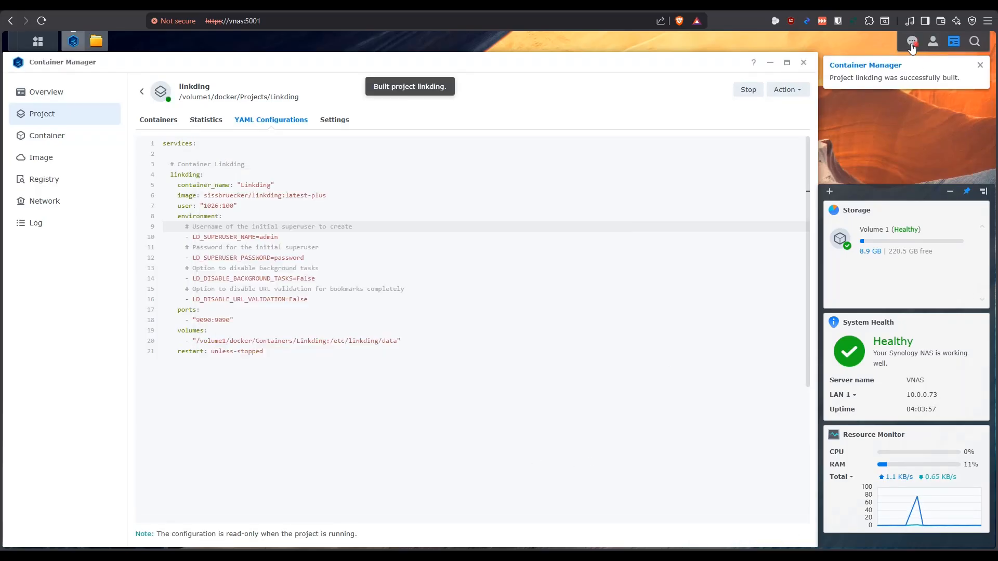
Clear all desktop notifications on the NAS
{"action": "left_click", "coordinate": [913, 41]}
{"action": "left_click", "coordinate": [840, 533]}
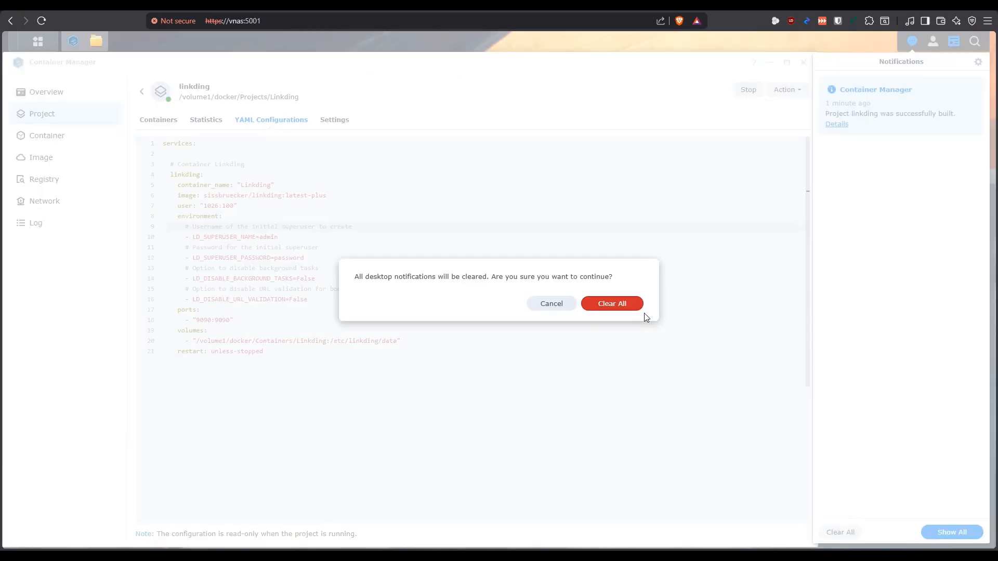
{"action": "left_click", "coordinate": [625, 311]}
Open the Linkding container from the project's container list and check its general details and log
{"action": "left_click", "coordinate": [173, 125]}
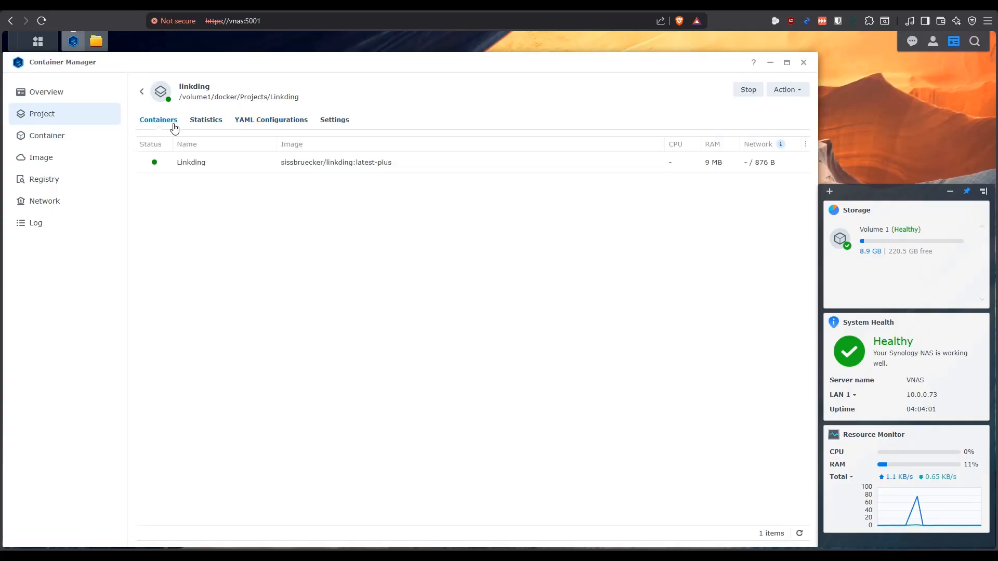
{"action": "left_click", "coordinate": [191, 164]}
{"action": "left_click", "coordinate": [231, 120]}
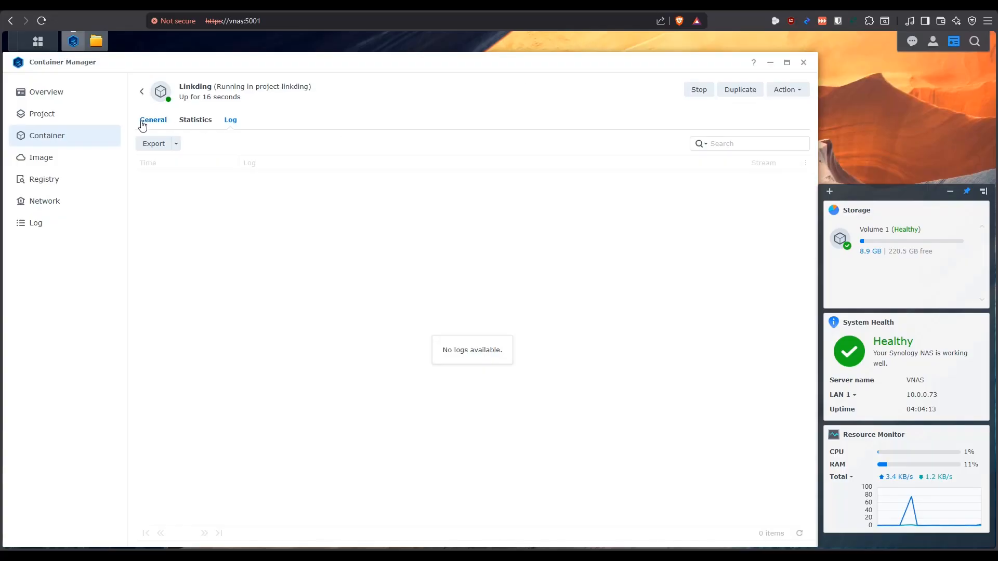
{"action": "left_click", "coordinate": [147, 121]}
{"action": "left_click", "coordinate": [230, 121]}
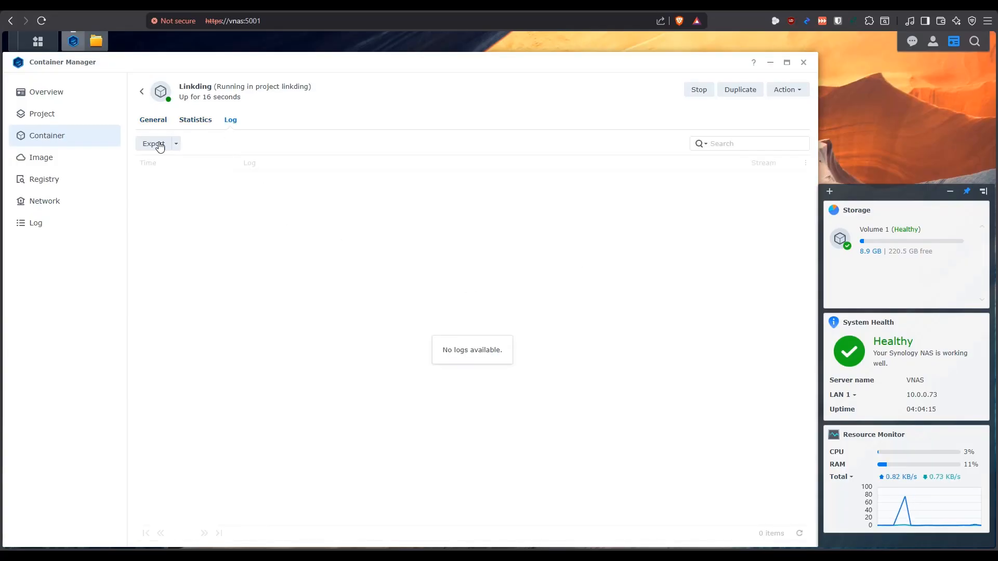
Reopen the Linkding container's log and refresh it repeatedly to follow the startup progress
{"action": "left_click", "coordinate": [141, 91]}
{"action": "left_click", "coordinate": [192, 163]}
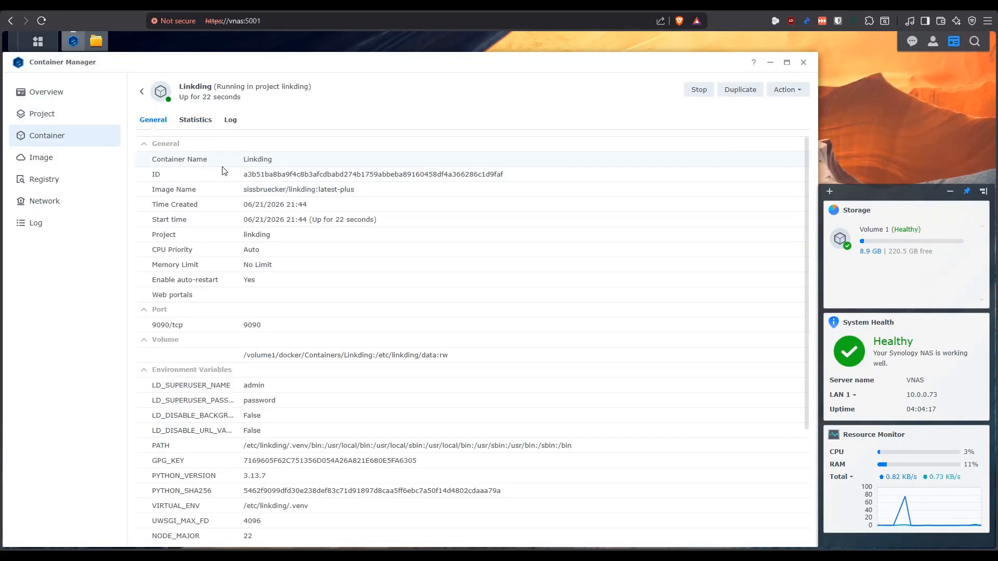
{"action": "left_click", "coordinate": [230, 120]}
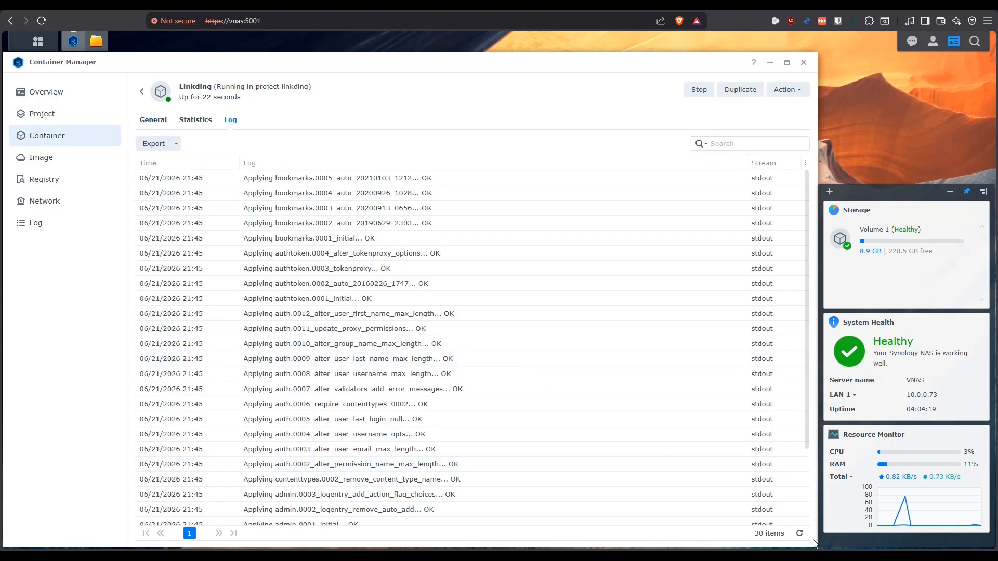
{"action": "left_click", "coordinate": [800, 533]}
{"action": "left_click", "coordinate": [800, 535]}
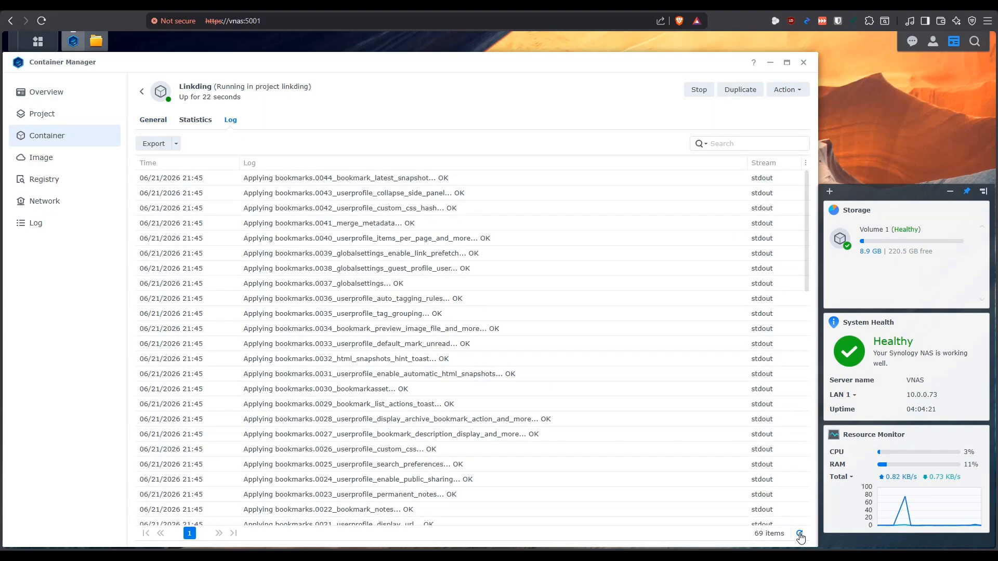
{"action": "left_click", "coordinate": [800, 535]}
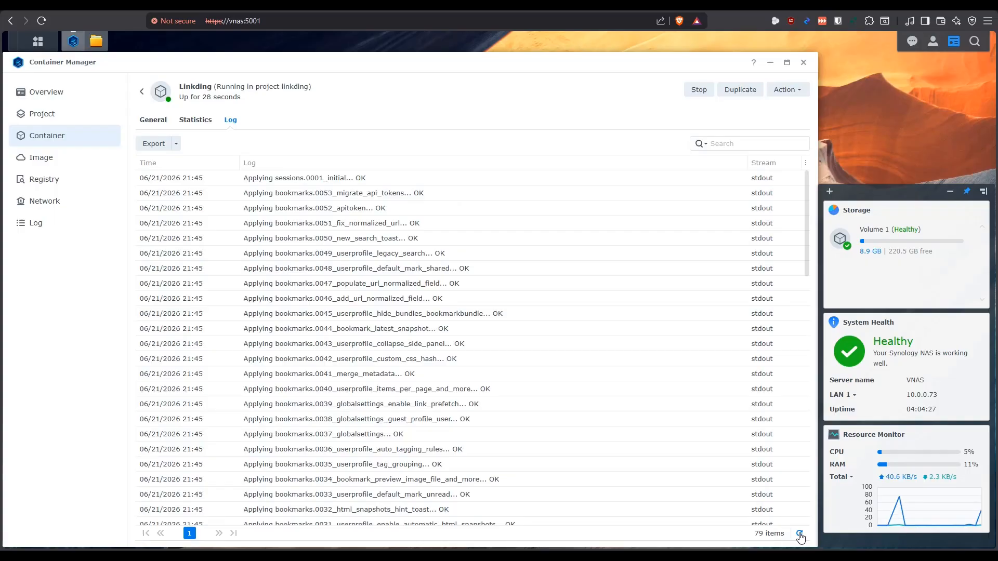
{"action": "left_click", "coordinate": [800, 536]}
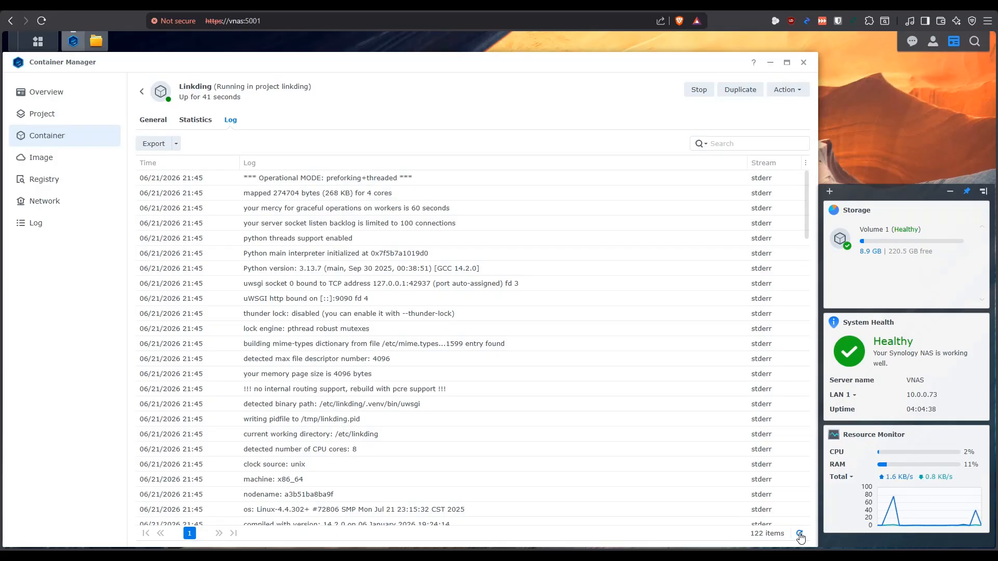
Refresh the Linkding container's log and check the files created in the docker/Containers/Linkding folder in File Station
{"action": "left_click", "coordinate": [801, 535]}
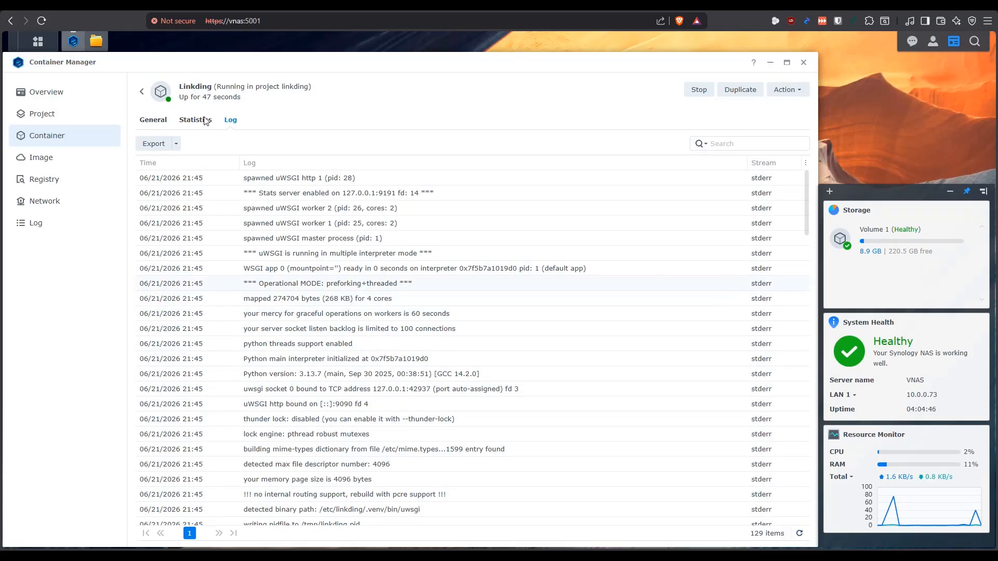
{"action": "left_click", "coordinate": [96, 41]}
{"action": "left_click", "coordinate": [176, 89]}
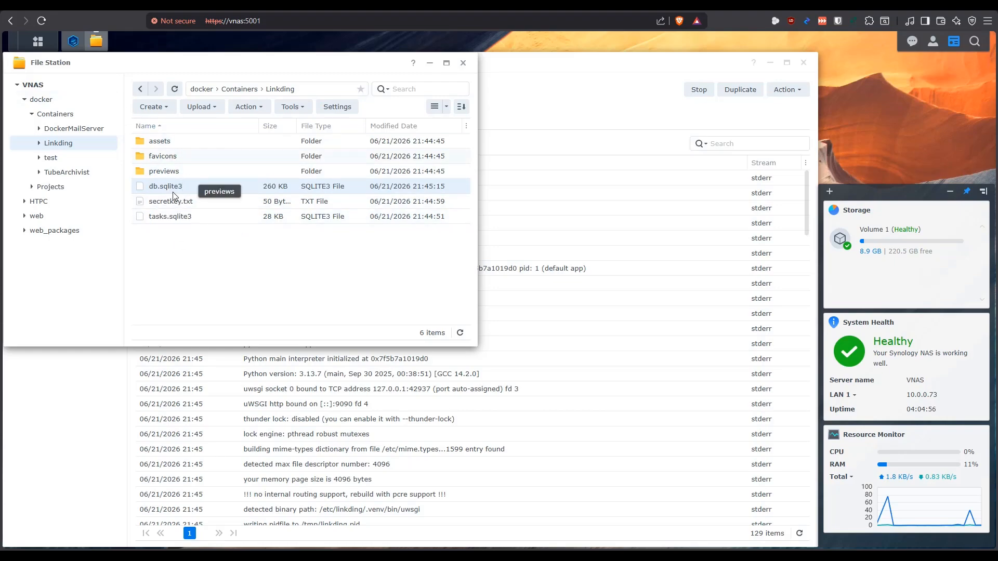
{"action": "left_click", "coordinate": [104, 49]}
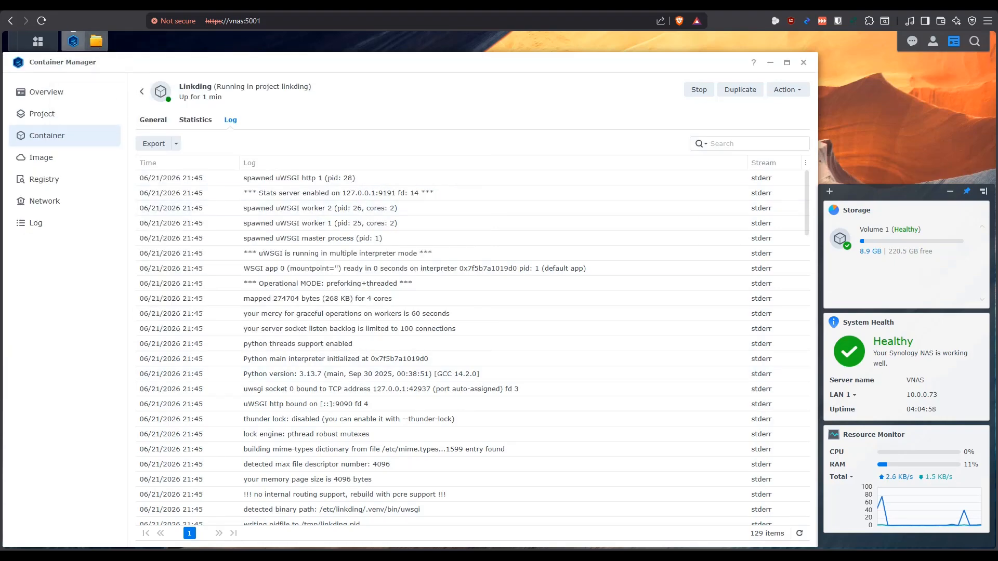
{"action": "left_click", "coordinate": [800, 534]}
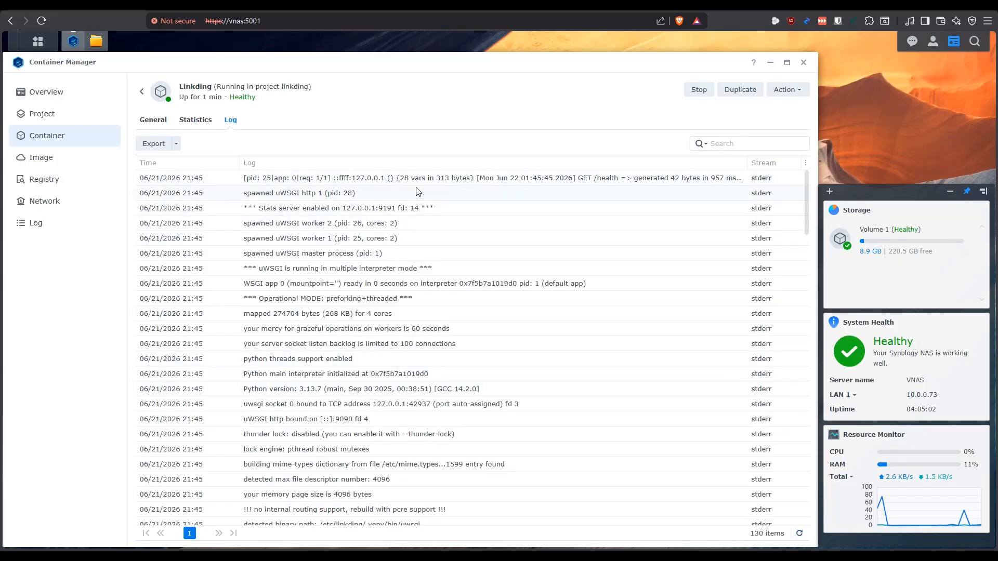
{"action": "triple_click", "coordinate": [374, 181]}
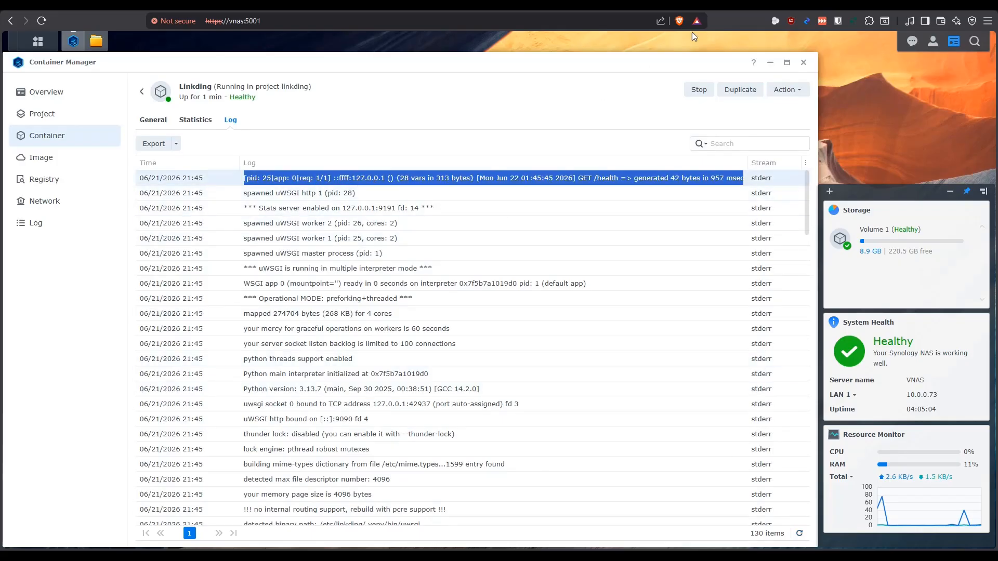
{"action": "left_click", "coordinate": [717, 5]}
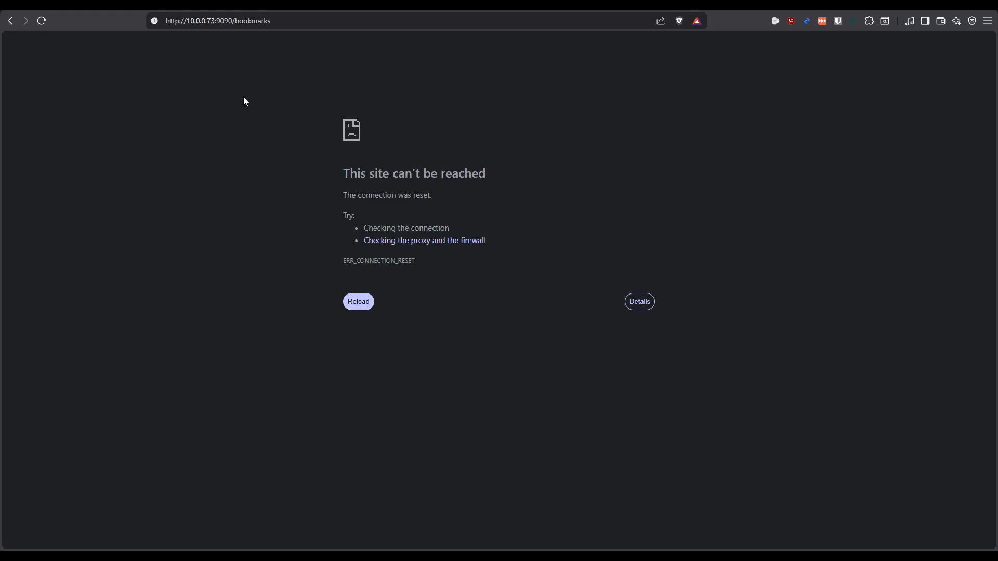
{"action": "left_click_drag", "start_coordinate": [232, 20], "coordinate": [350, 24]}
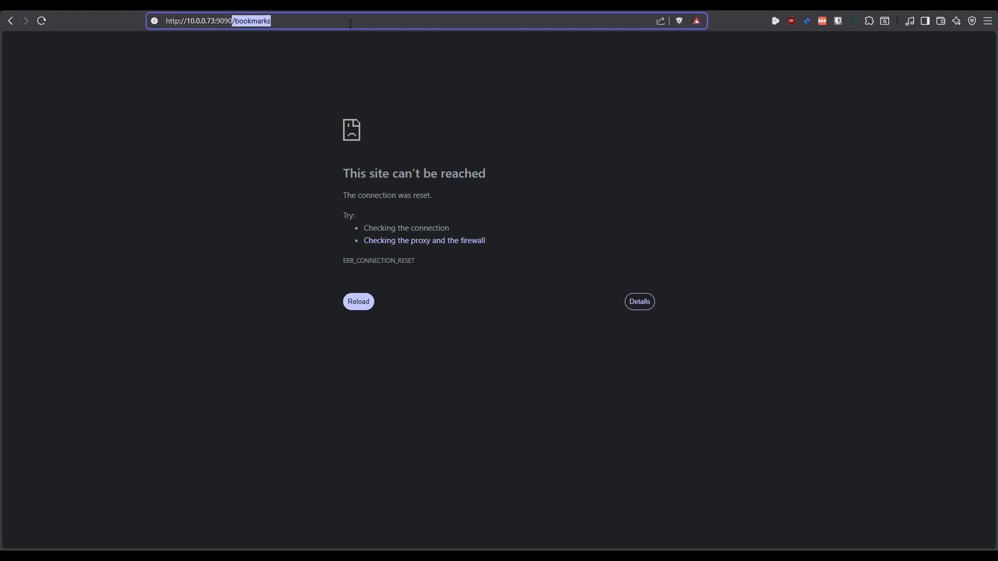
{"action": "key", "text": "BackSpace"}
{"action": "key", "text": "Return"}
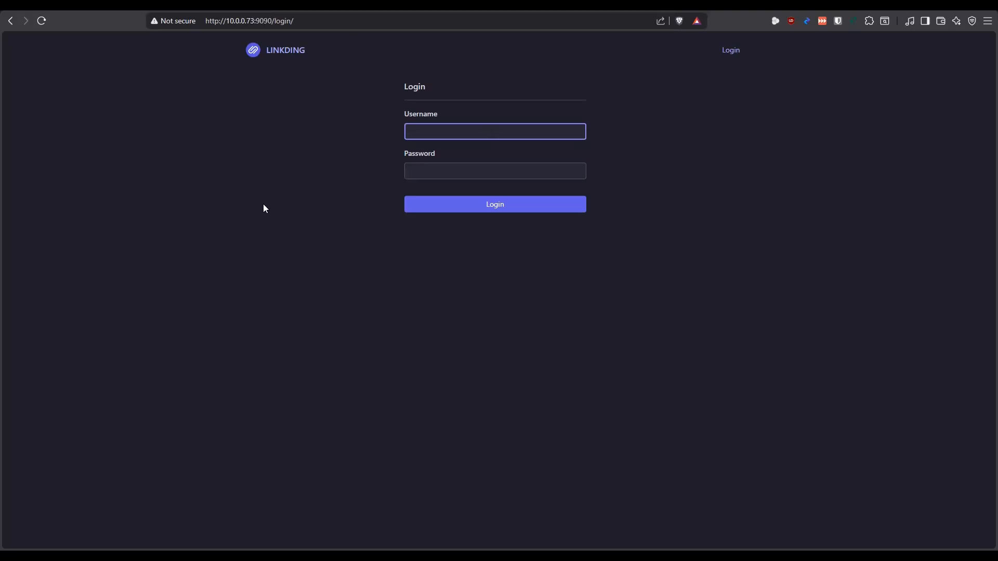
Log in to linkding as admin with the account password and dismiss the browser's offer to save the password
{"action": "type", "text": "admin"}
{"action": "key", "text": "Tab"}
{"action": "type", "text": "*********"}
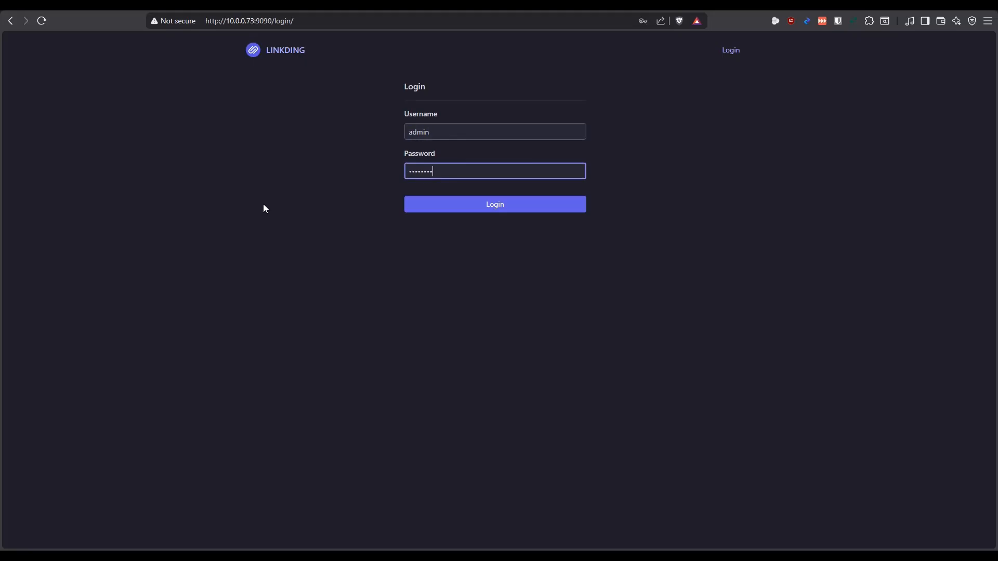
{"action": "left_click", "coordinate": [509, 204]}
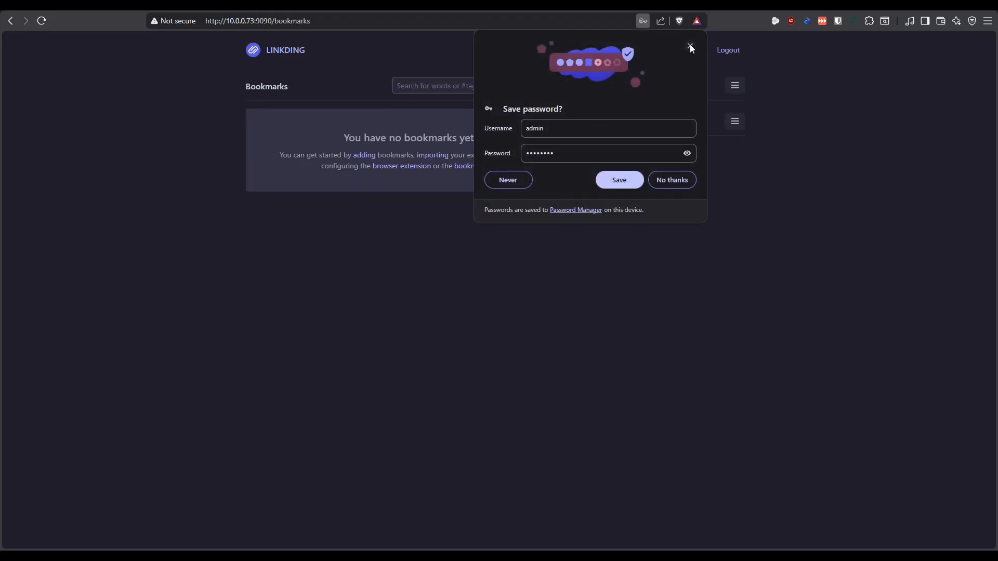
{"action": "left_click", "coordinate": [691, 47]}
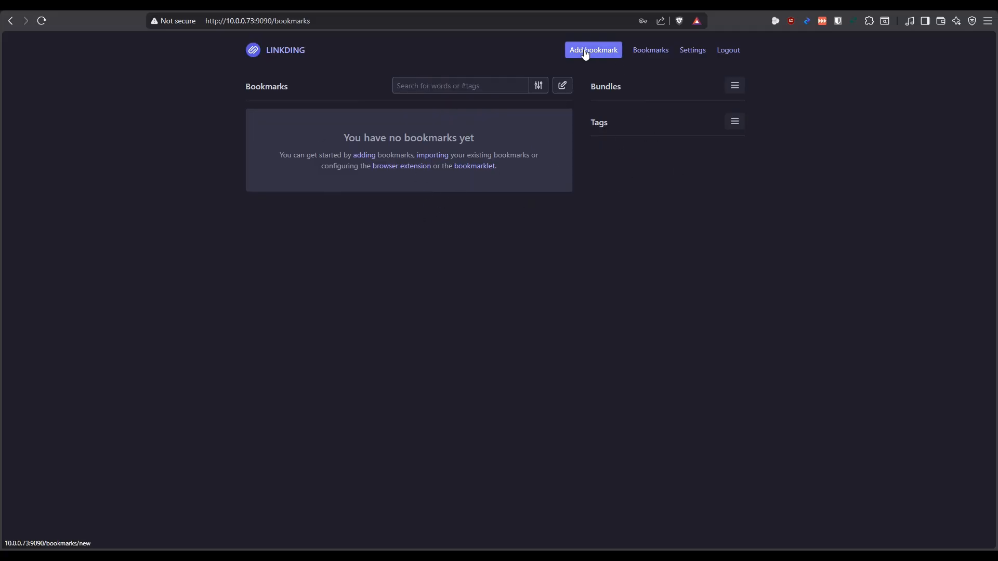
Look through the bookmark view options and the available settings sections of linkding
{"action": "left_click", "coordinate": [650, 53]}
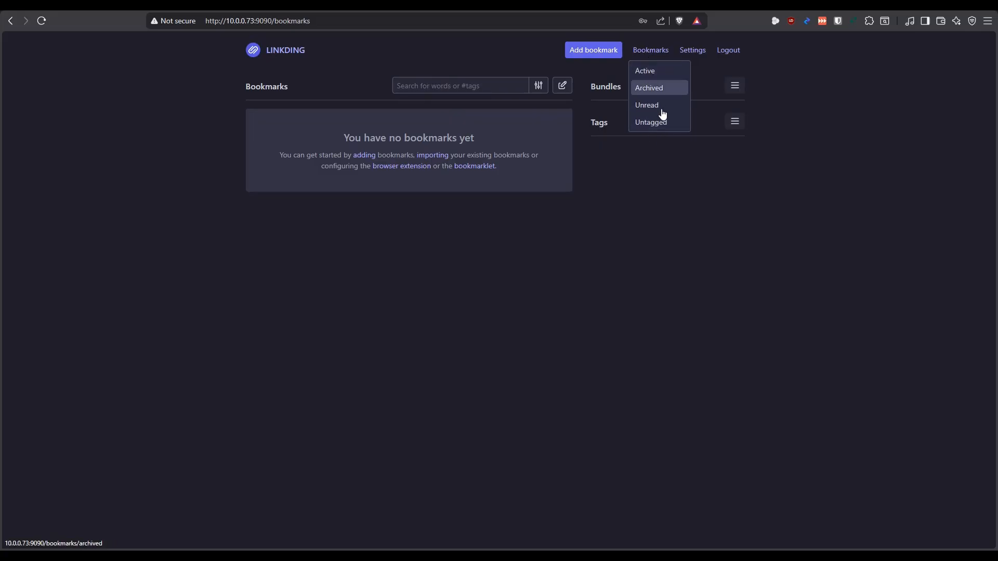
{"action": "left_click", "coordinate": [675, 225]}
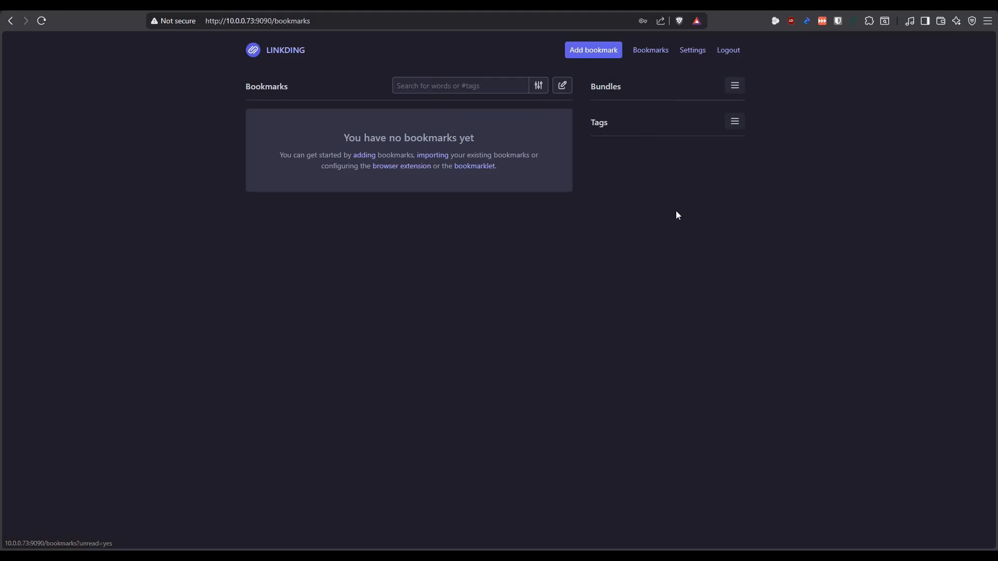
{"action": "left_click", "coordinate": [691, 52]}
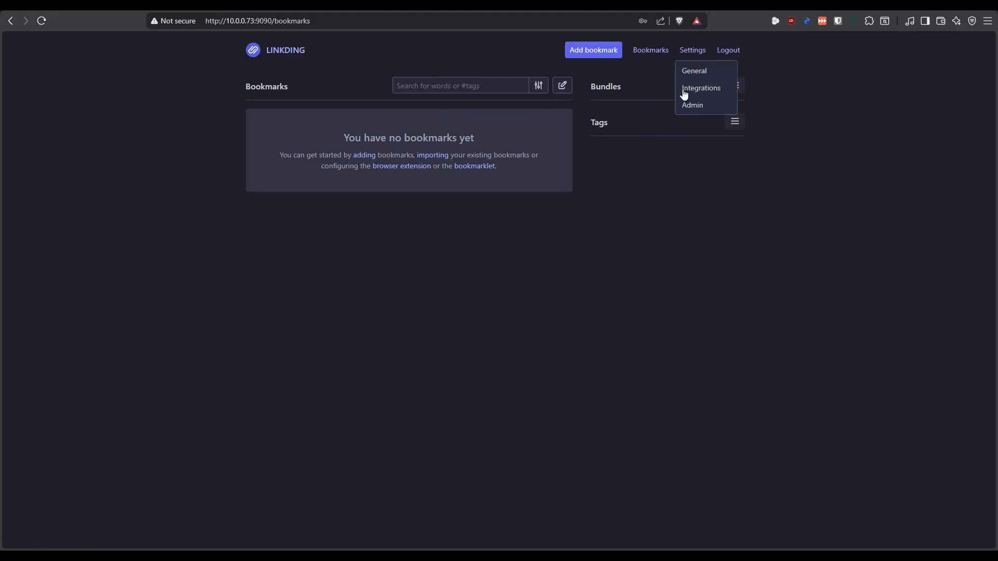
{"action": "left_click", "coordinate": [687, 204]}
Open linkding's general settings and set the bookmark date format to Absolute
{"action": "left_click", "coordinate": [690, 54]}
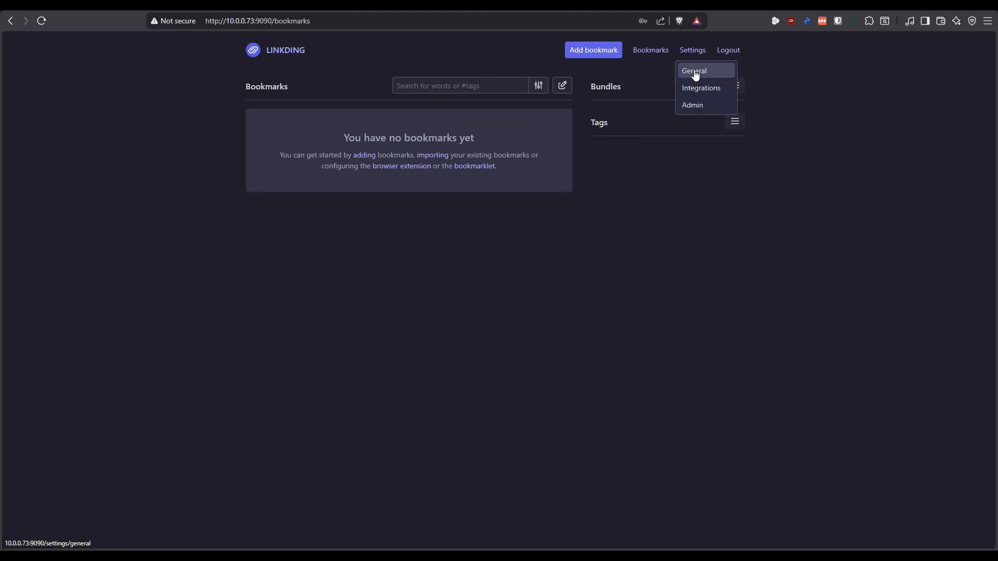
{"action": "left_click", "coordinate": [695, 76]}
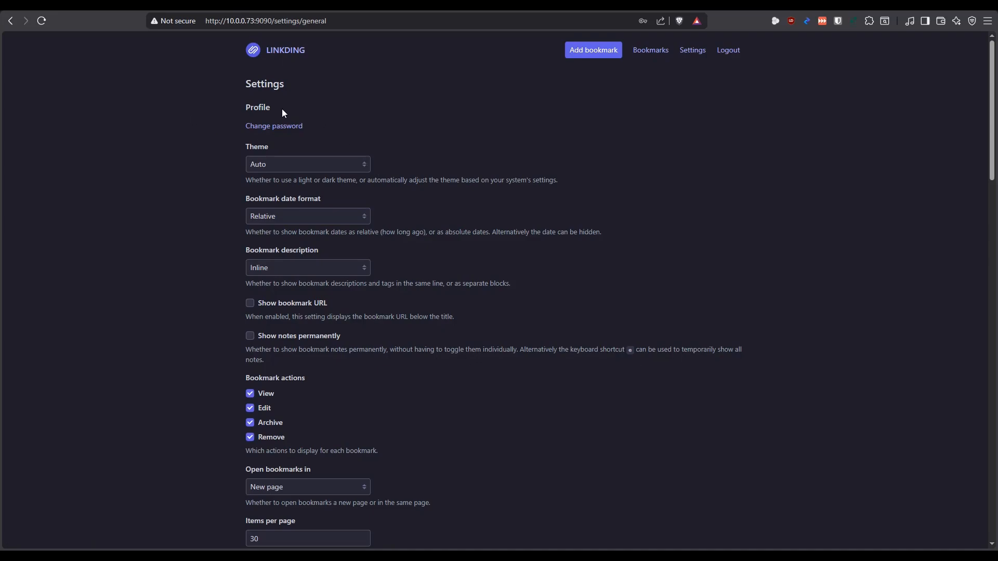
{"action": "left_click_drag", "start_coordinate": [282, 182], "coordinate": [335, 270]}
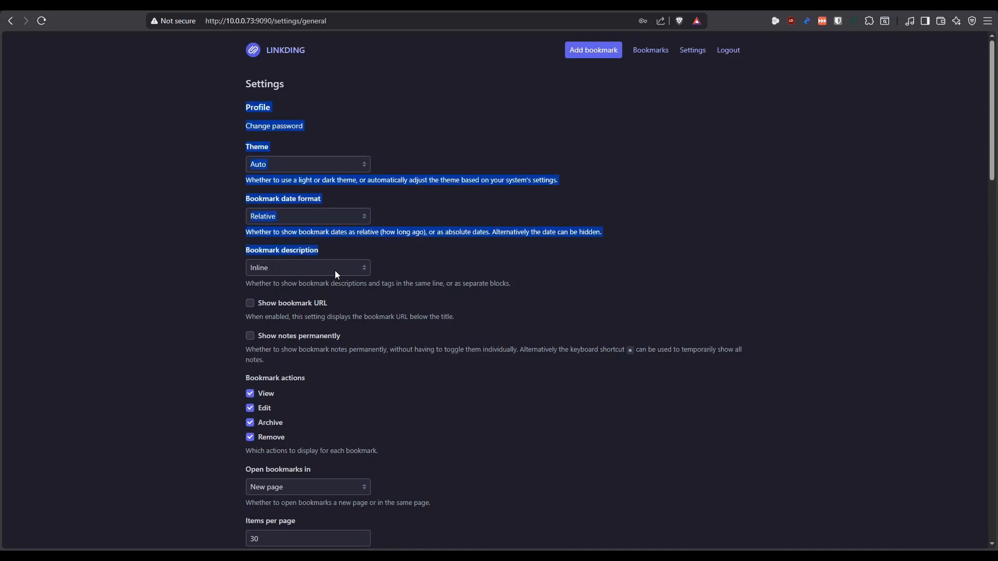
{"action": "left_click", "coordinate": [162, 223]}
{"action": "scroll", "coordinate": [318, 177], "scroll_direction": "down", "scroll_amount": 2}
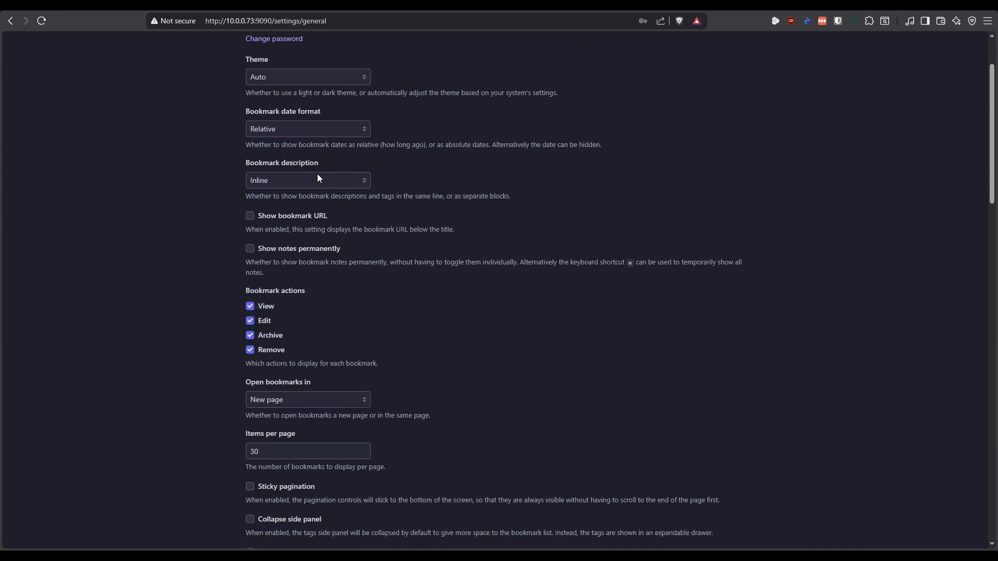
{"action": "left_click", "coordinate": [292, 113]}
{"action": "left_click", "coordinate": [273, 143]}
{"action": "scroll", "coordinate": [294, 149], "scroll_direction": "down", "scroll_amount": 1}
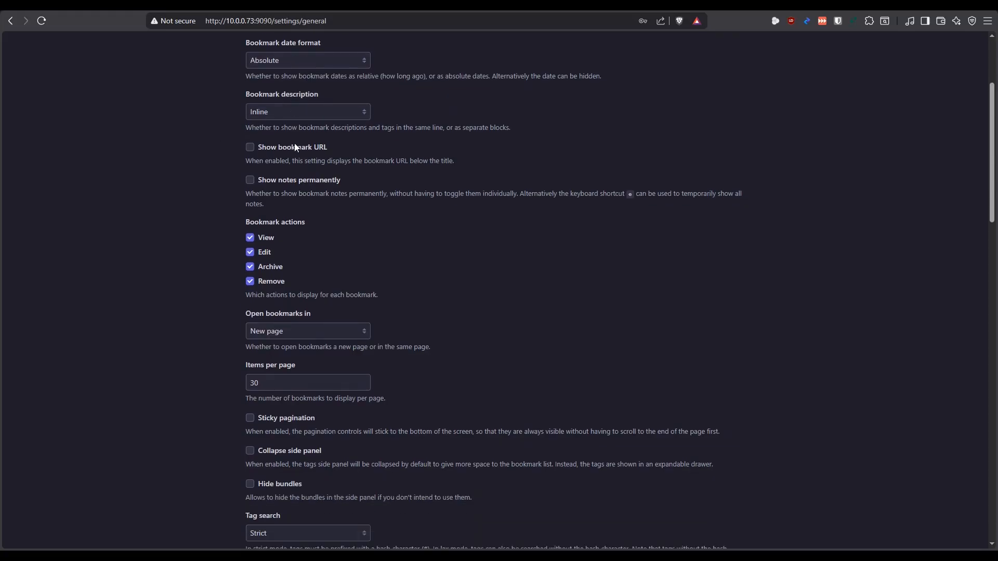
Check the bookmark description options without changing them, and enable Show bookmark URL
{"action": "left_click", "coordinate": [298, 111]}
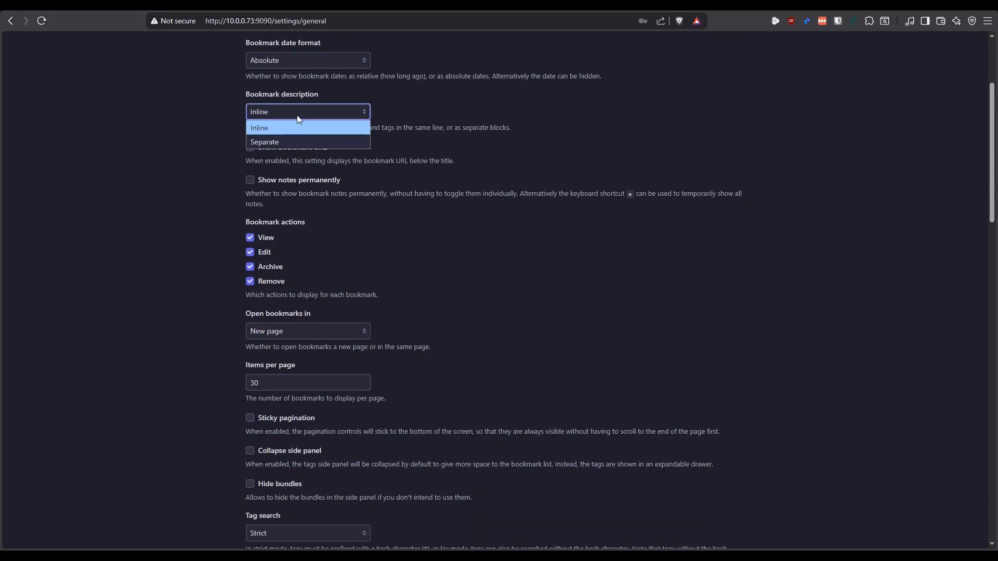
{"action": "left_click", "coordinate": [177, 159]}
{"action": "scroll", "coordinate": [306, 160], "scroll_direction": "down", "scroll_amount": 1}
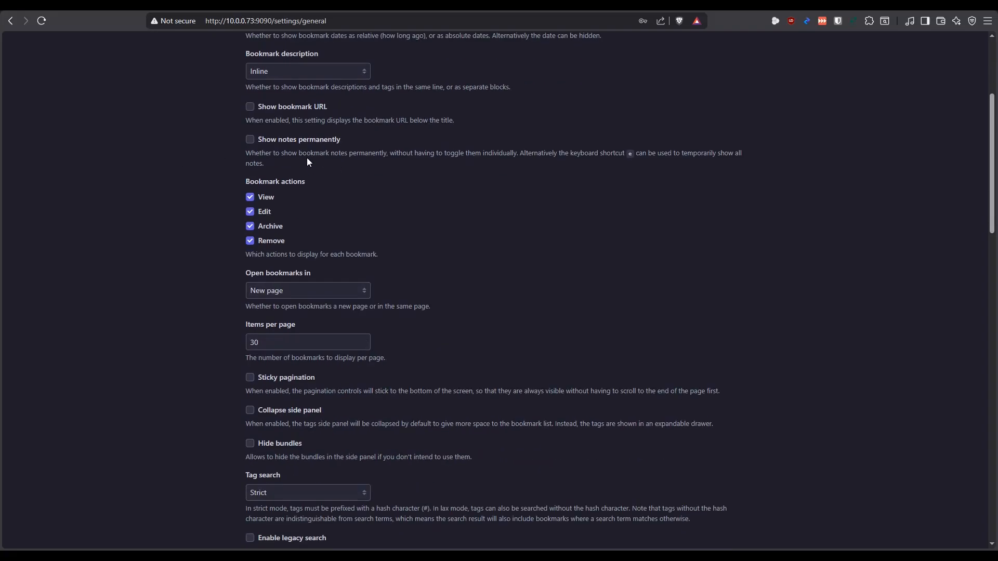
{"action": "scroll", "coordinate": [307, 162], "scroll_direction": "down", "scroll_amount": 1}
{"action": "left_click", "coordinate": [249, 96]}
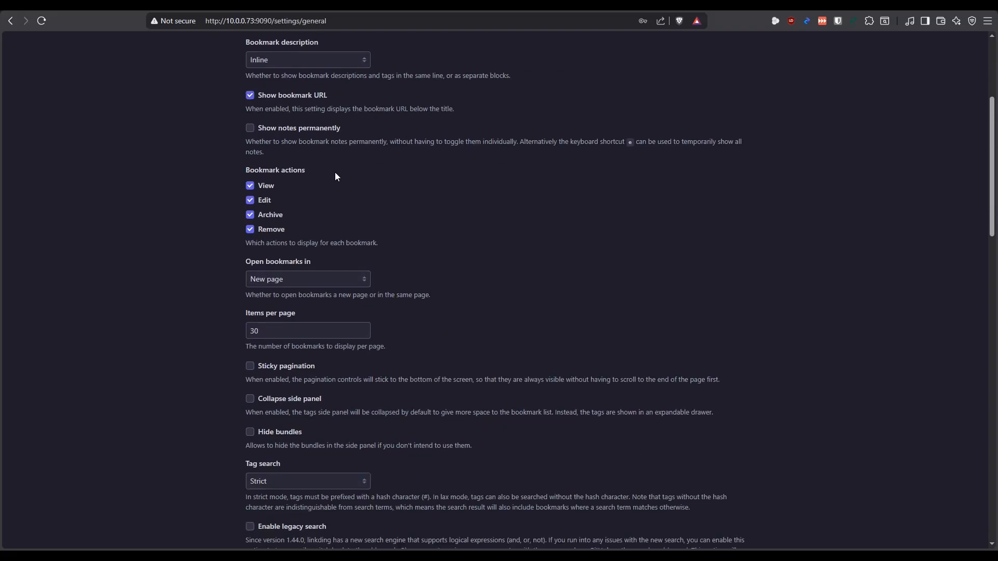
Review the display, tag and search settings, and enable favicons and preview images for bookmarks
{"action": "scroll", "coordinate": [348, 159], "scroll_direction": "down", "scroll_amount": 1}
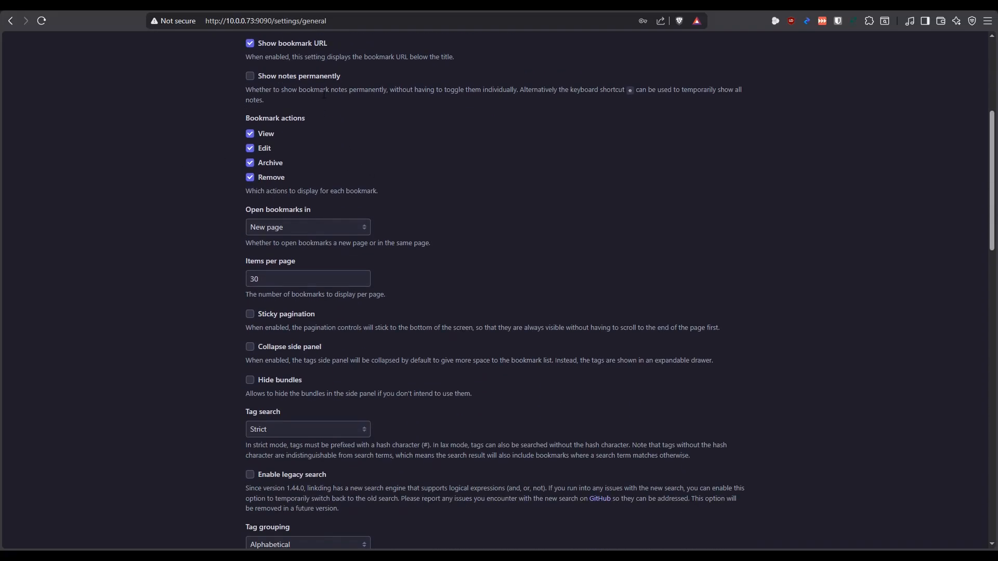
{"action": "scroll", "coordinate": [395, 145], "scroll_direction": "down", "scroll_amount": 2}
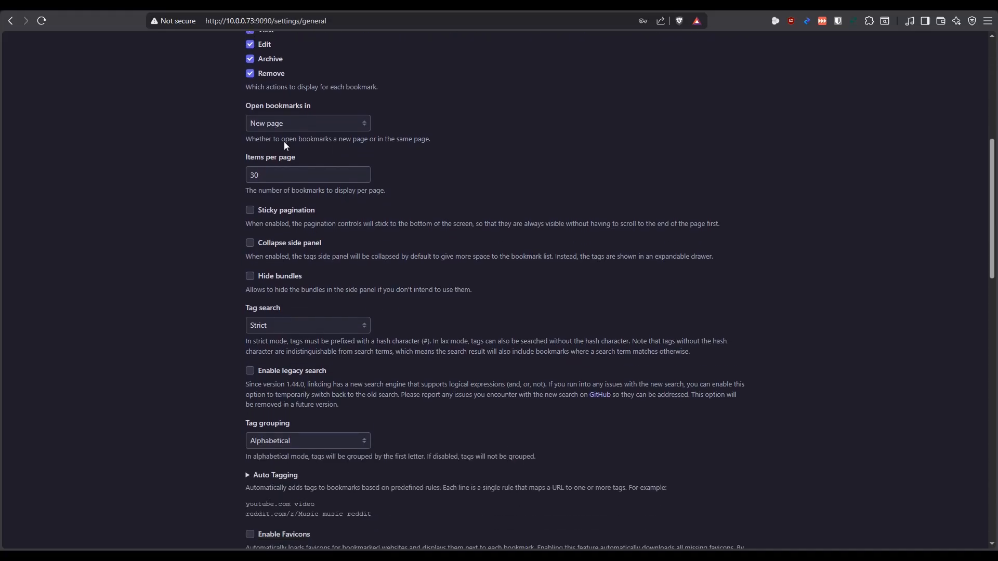
{"action": "scroll", "coordinate": [302, 78], "scroll_direction": "down", "scroll_amount": 1}
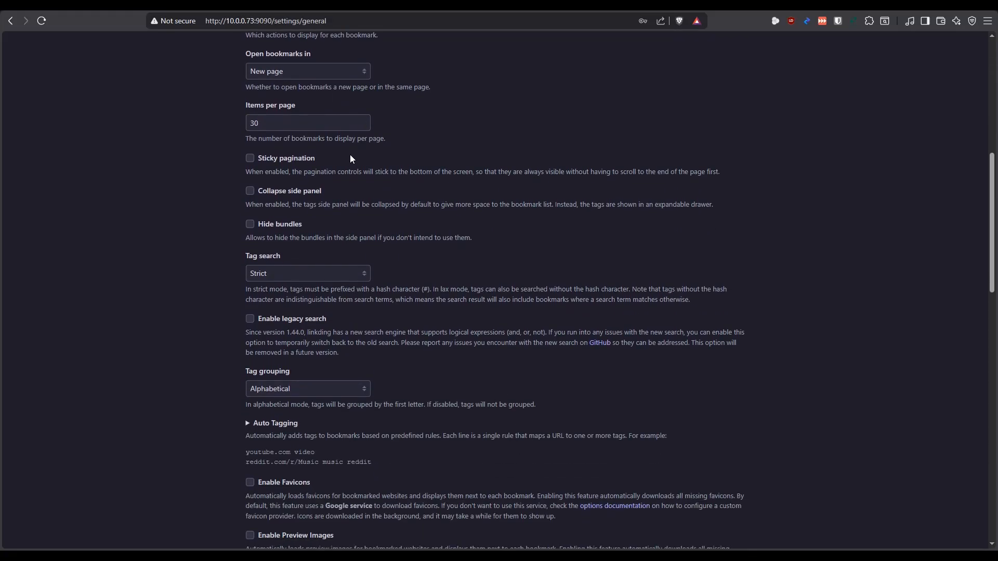
{"action": "scroll", "coordinate": [410, 158], "scroll_direction": "up", "scroll_amount": 1}
{"action": "scroll", "coordinate": [403, 162], "scroll_direction": "down", "scroll_amount": 3}
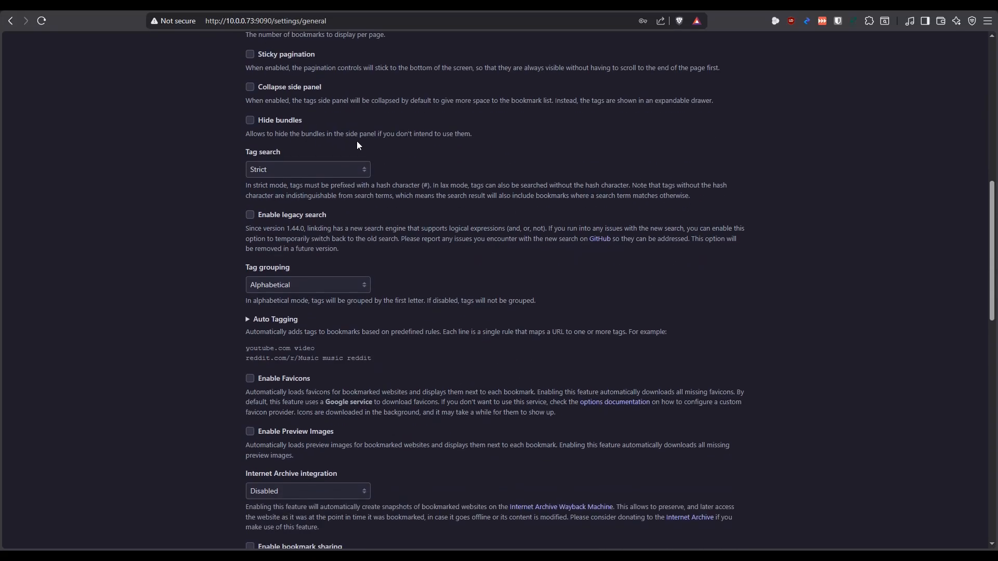
{"action": "scroll", "coordinate": [208, 167], "scroll_direction": "down", "scroll_amount": 1}
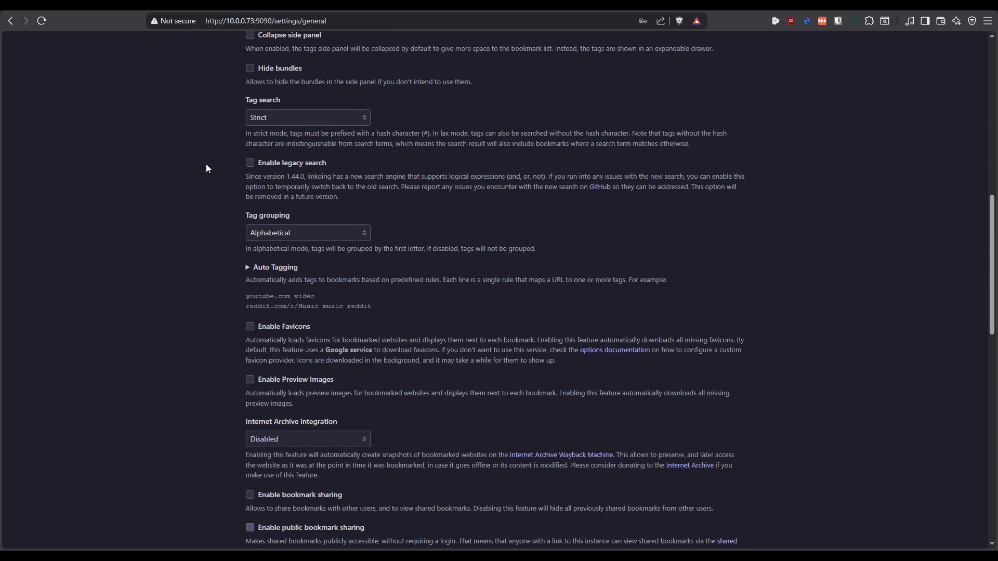
{"action": "scroll", "coordinate": [207, 166], "scroll_direction": "down", "scroll_amount": 3}
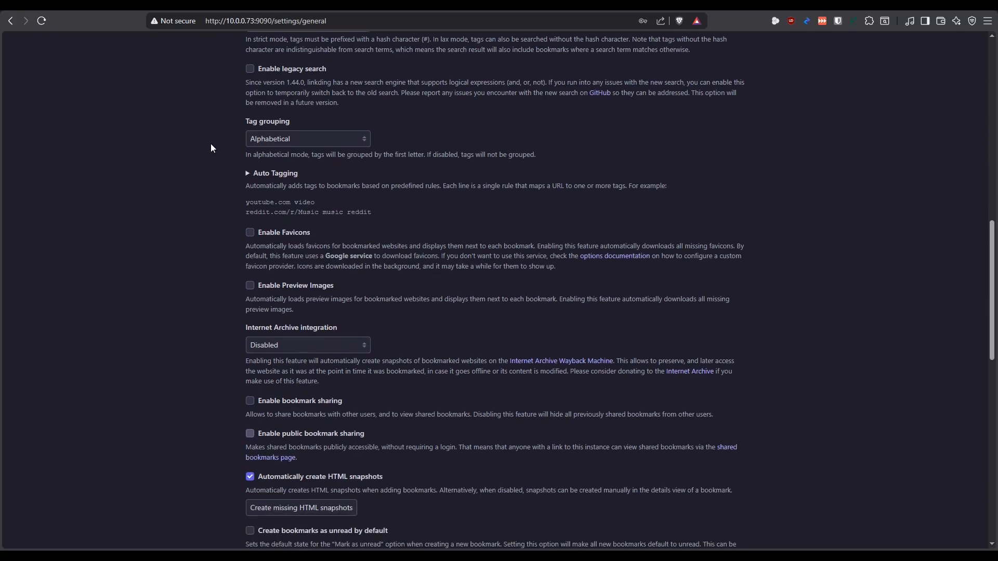
{"action": "scroll", "coordinate": [212, 166], "scroll_direction": "down", "scroll_amount": 1}
{"action": "scroll", "coordinate": [212, 166], "scroll_direction": "up", "scroll_amount": 1}
{"action": "left_click", "coordinate": [250, 172]}
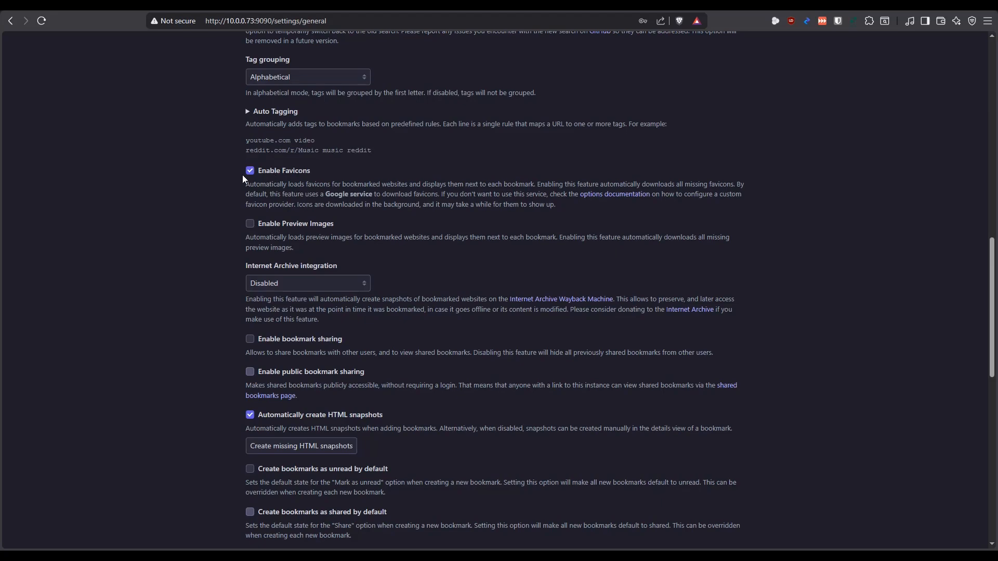
{"action": "scroll", "coordinate": [223, 167], "scroll_direction": "down", "scroll_amount": 2}
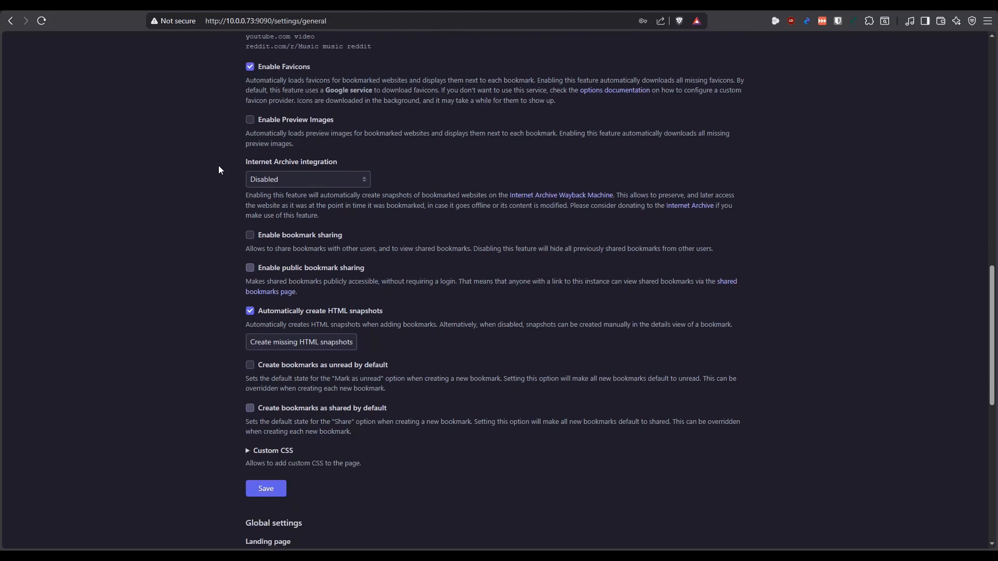
{"action": "left_click", "coordinate": [250, 121]}
Set the Internet Archive integration to Enabled
{"action": "scroll", "coordinate": [237, 161], "scroll_direction": "down", "scroll_amount": 1}
{"action": "left_click", "coordinate": [289, 130]}
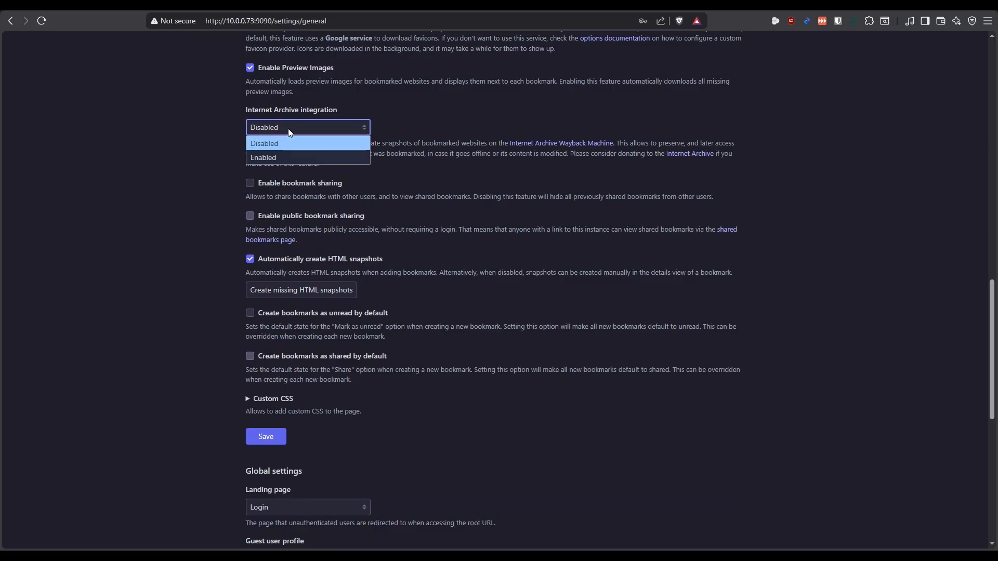
{"action": "left_click", "coordinate": [273, 155]}
{"action": "left_click", "coordinate": [211, 138]}
Enable creating bookmarks as unread by default
{"action": "scroll", "coordinate": [208, 130], "scroll_direction": "down", "scroll_amount": 2}
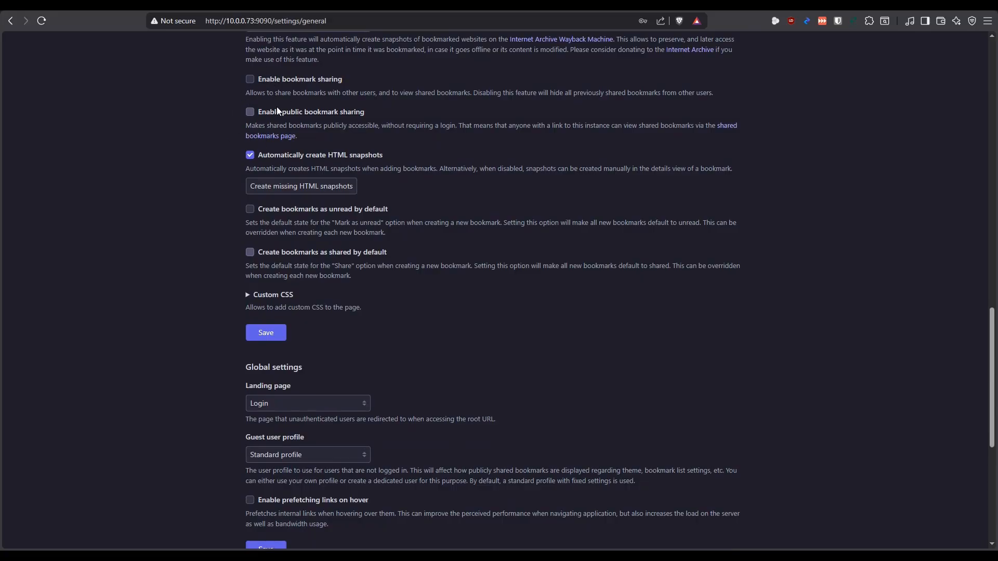
{"action": "scroll", "coordinate": [186, 133], "scroll_direction": "down", "scroll_amount": 1}
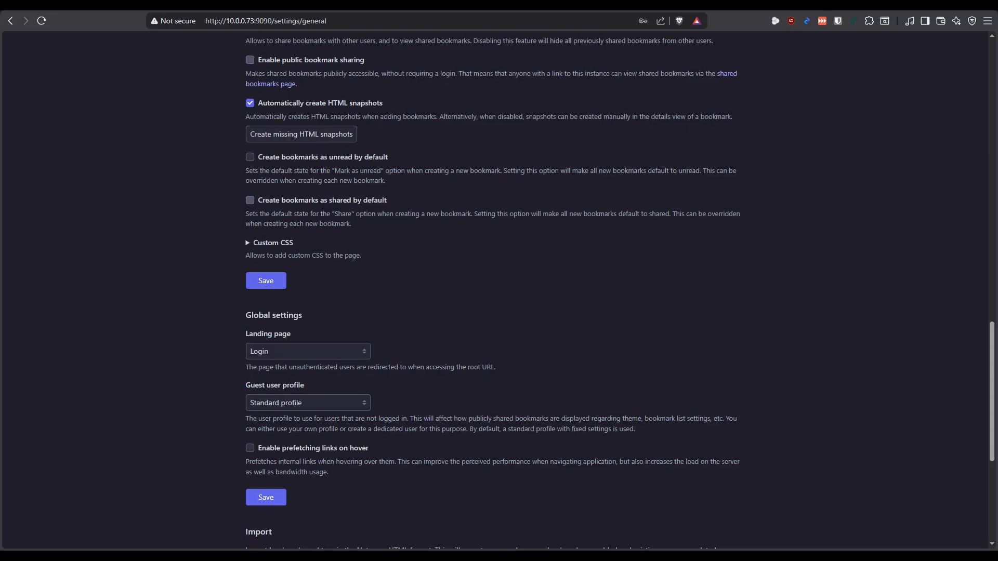
{"action": "left_click", "coordinate": [250, 158]}
{"action": "scroll", "coordinate": [175, 197], "scroll_direction": "down", "scroll_amount": 2}
{"action": "scroll", "coordinate": [180, 229], "scroll_direction": "up", "scroll_amount": 1}
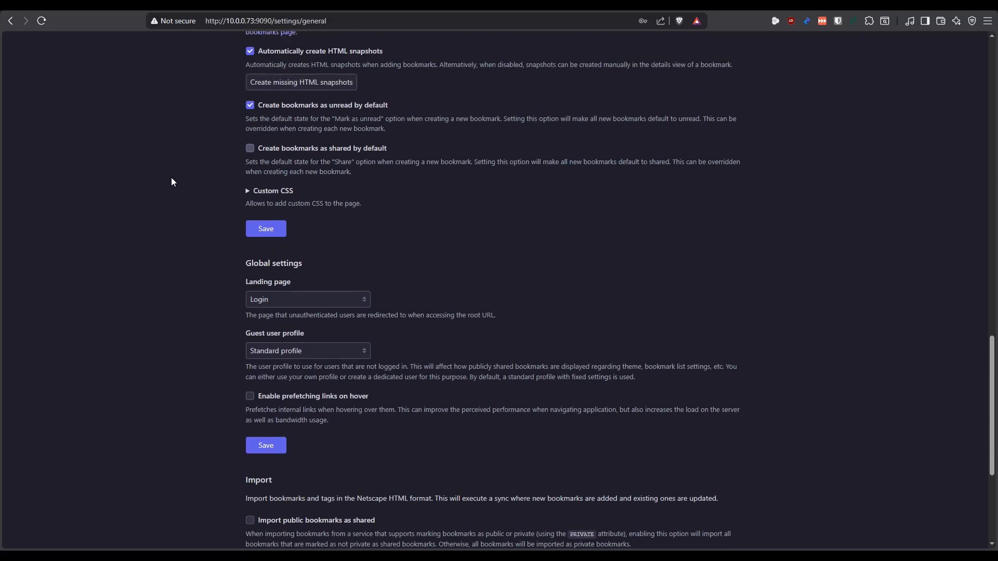
{"action": "scroll", "coordinate": [192, 152], "scroll_direction": "up", "scroll_amount": 1}
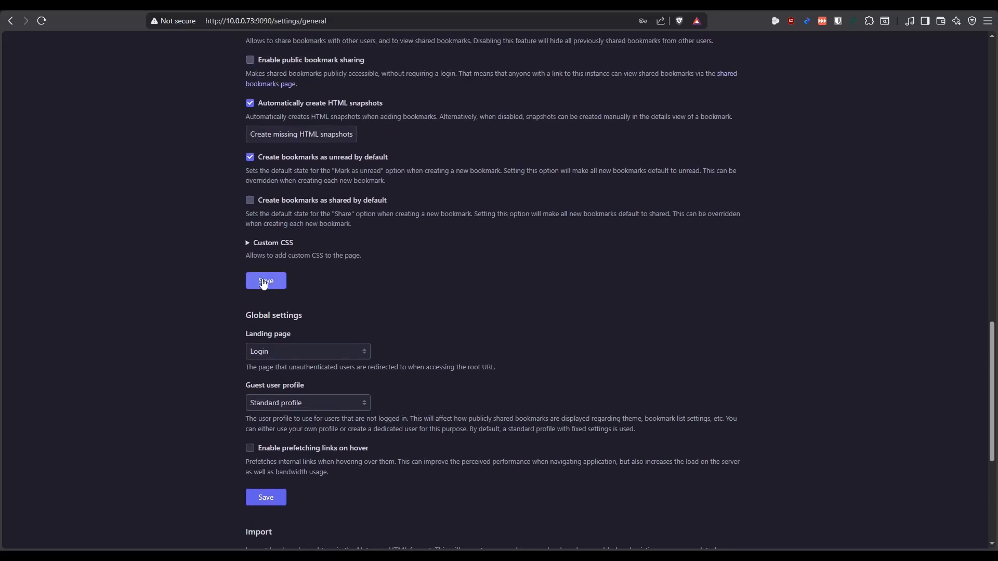
Save the profile settings and review the global, import, export and about sections of the general settings
{"action": "left_click", "coordinate": [266, 282]}
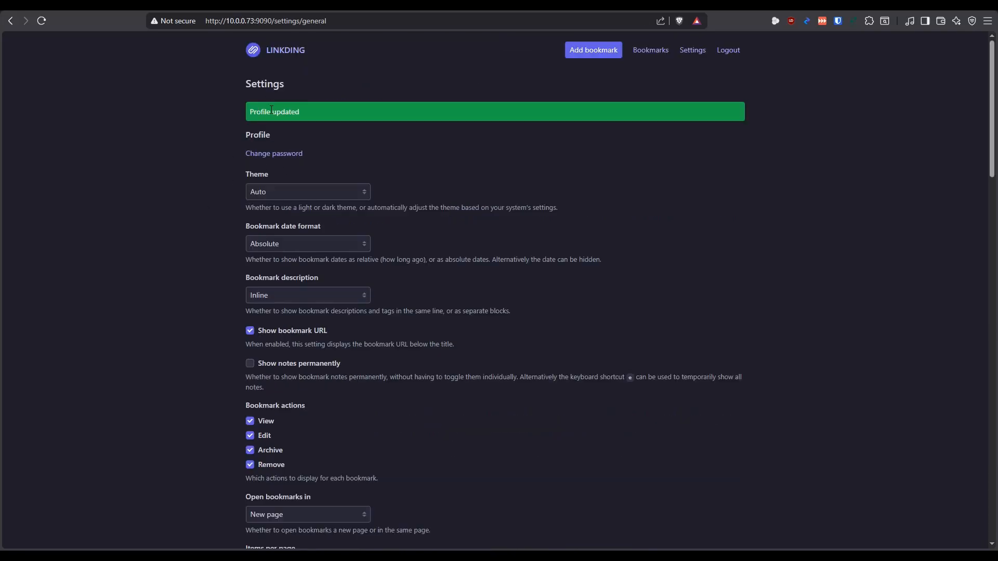
{"action": "scroll", "coordinate": [199, 181], "scroll_direction": "down", "scroll_amount": 15}
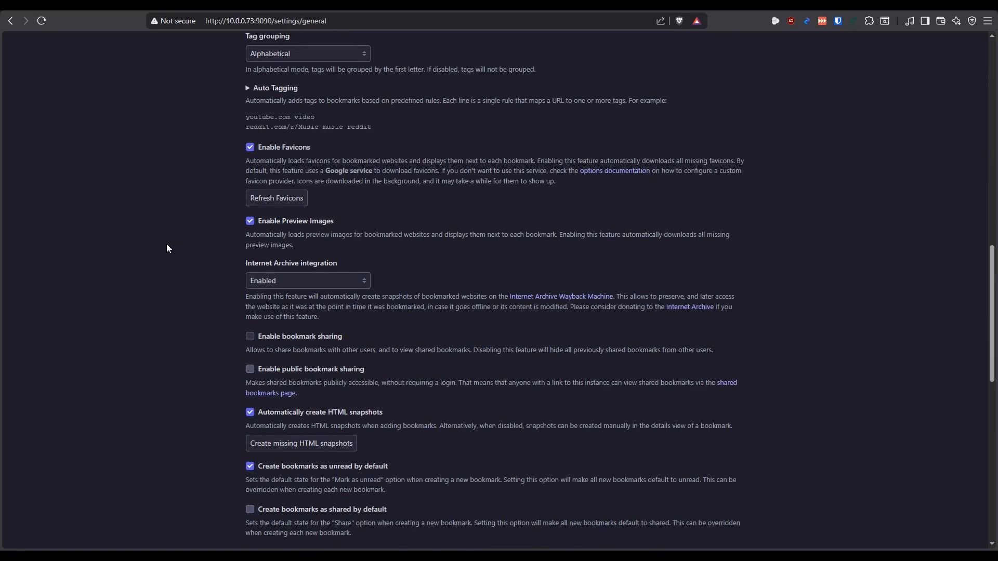
{"action": "scroll", "coordinate": [171, 239], "scroll_direction": "down", "scroll_amount": 3}
{"action": "scroll", "coordinate": [169, 241], "scroll_direction": "up", "scroll_amount": 4}
{"action": "scroll", "coordinate": [169, 241], "scroll_direction": "down", "scroll_amount": 5}
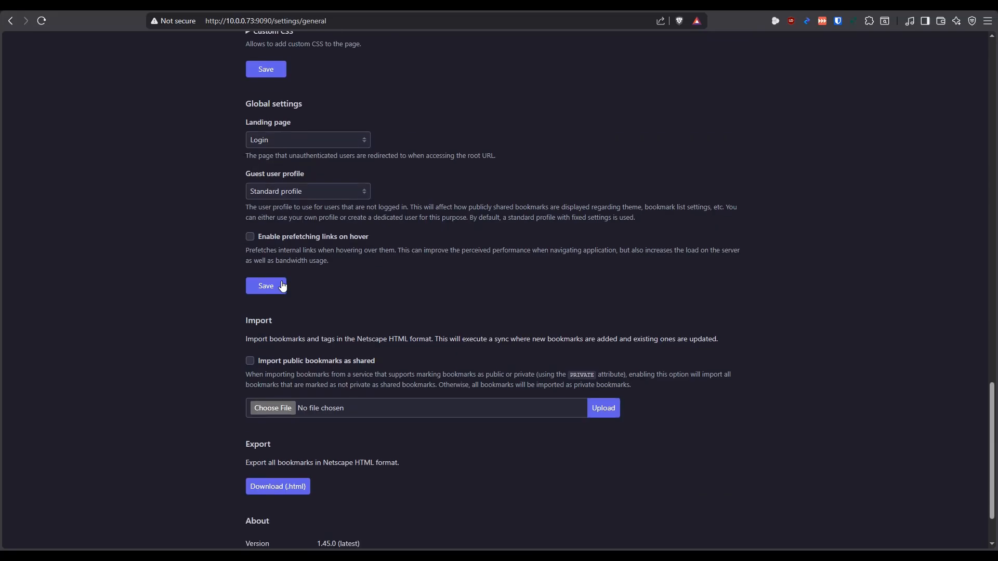
{"action": "scroll", "coordinate": [192, 275], "scroll_direction": "down", "scroll_amount": 1}
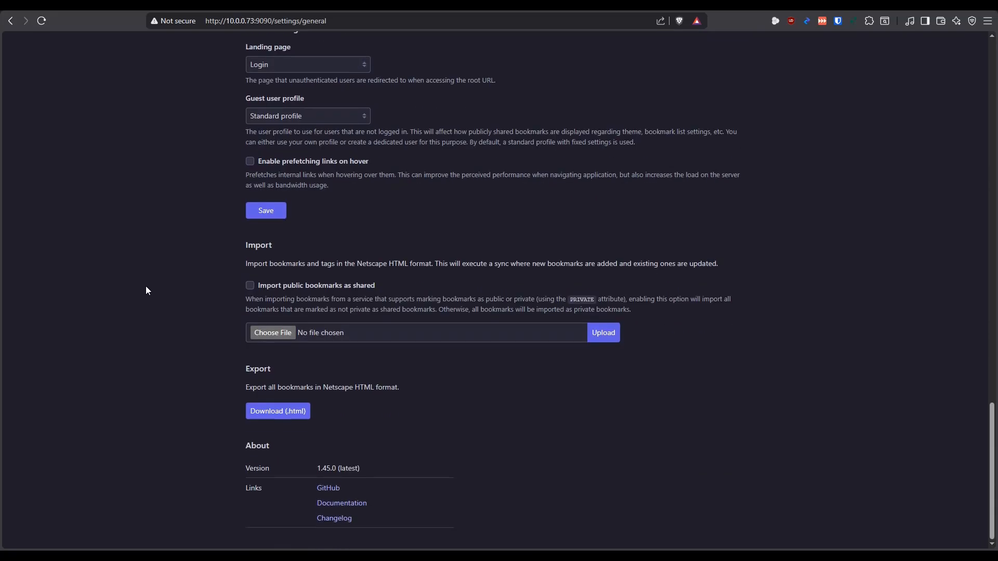
{"action": "scroll", "coordinate": [804, 333], "scroll_direction": "up", "scroll_amount": 15}
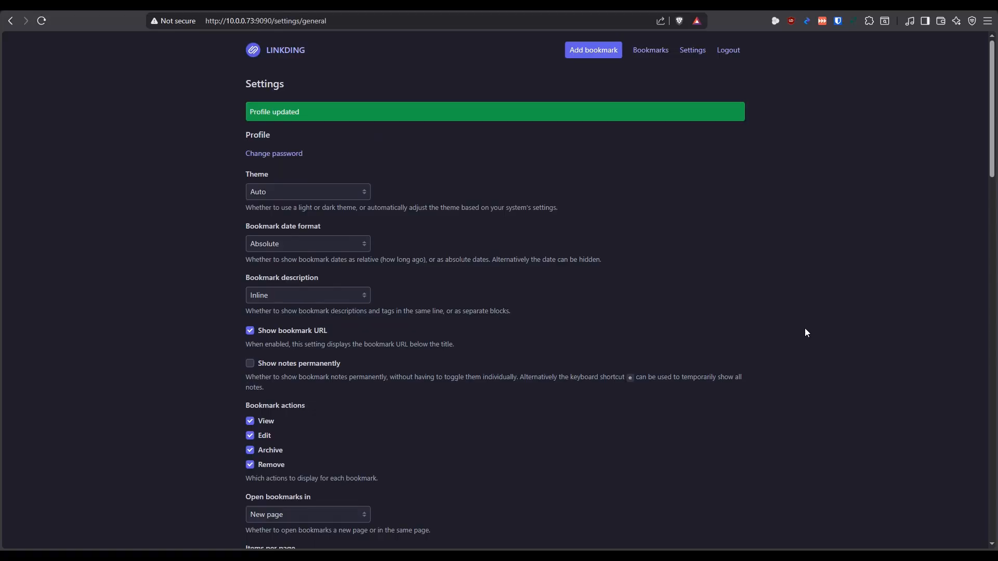
Open the Integrations settings and review the browser extension, bookmarklet, REST API and RSS feed options
{"action": "left_click", "coordinate": [690, 54]}
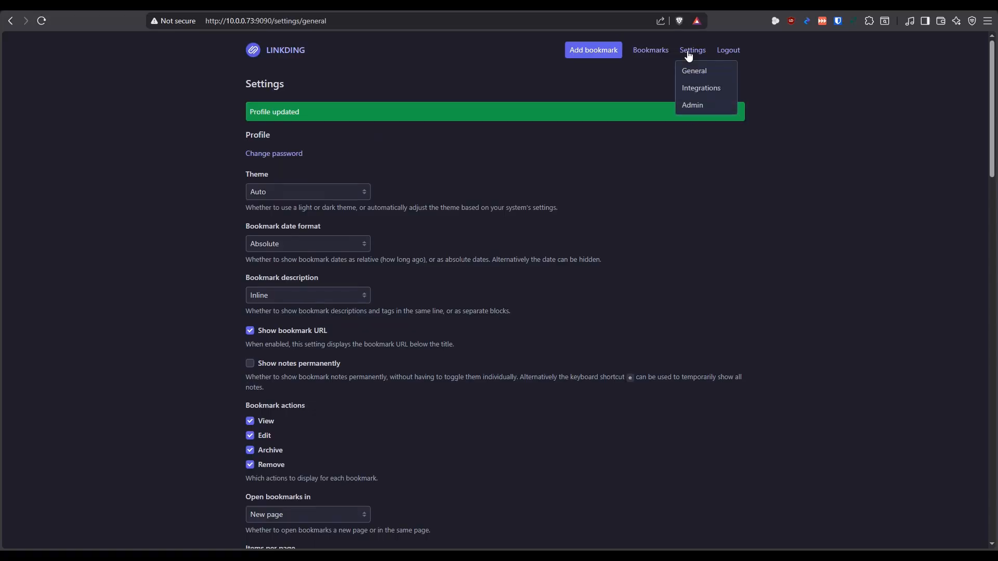
{"action": "left_click", "coordinate": [695, 89]}
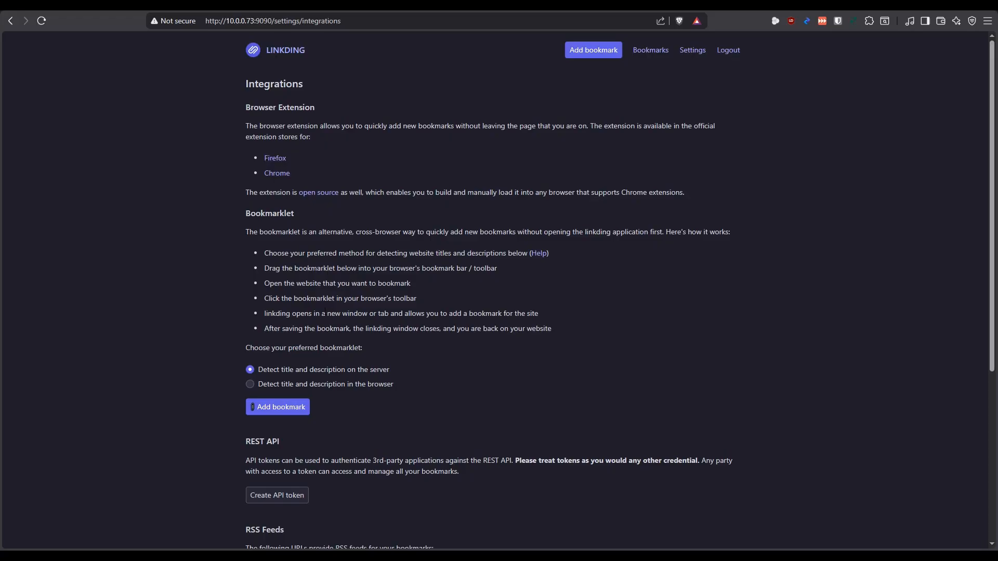
{"action": "scroll", "coordinate": [220, 295], "scroll_direction": "down", "scroll_amount": 5}
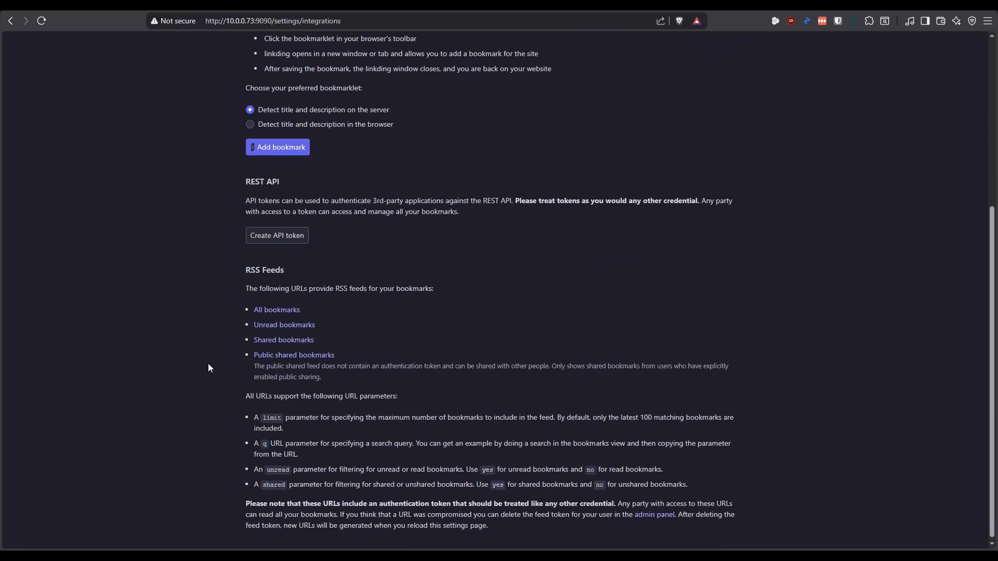
{"action": "scroll", "coordinate": [203, 358], "scroll_direction": "up", "scroll_amount": 5}
View the linkding site administration page, and return to the bookmarks site
{"action": "left_click", "coordinate": [694, 51]}
{"action": "left_click", "coordinate": [695, 108]}
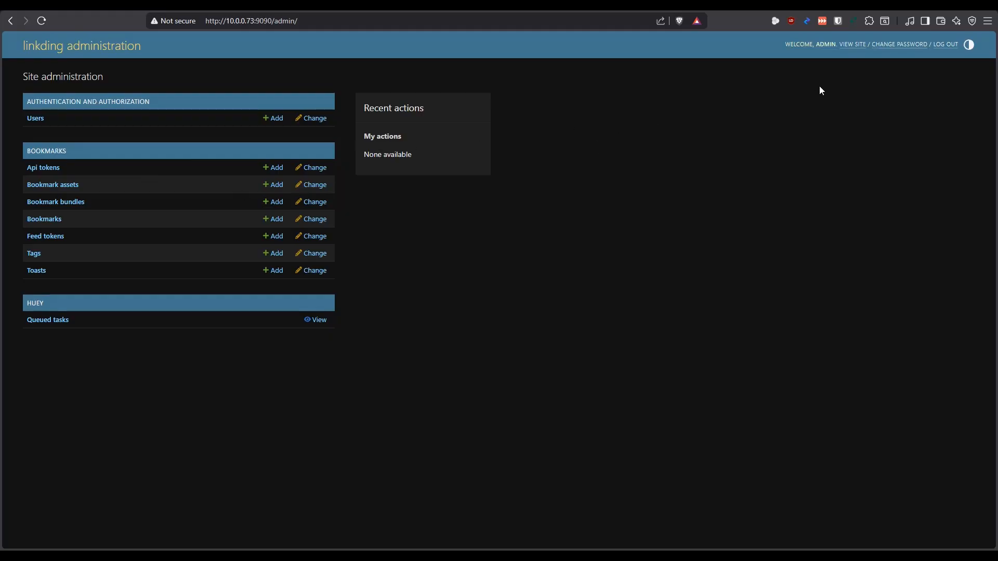
{"action": "left_click", "coordinate": [846, 47]}
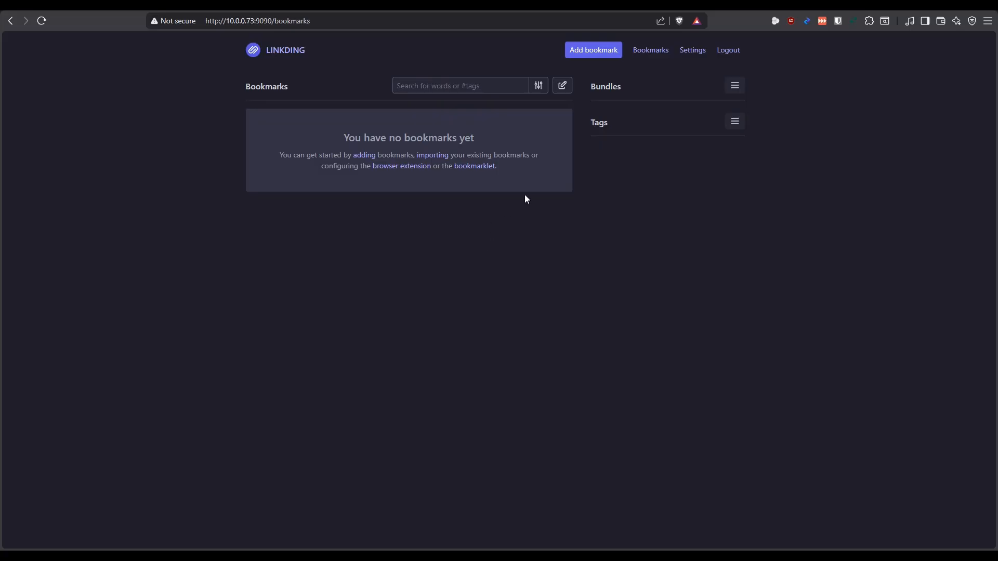
{"action": "left_click", "coordinate": [592, 51]}
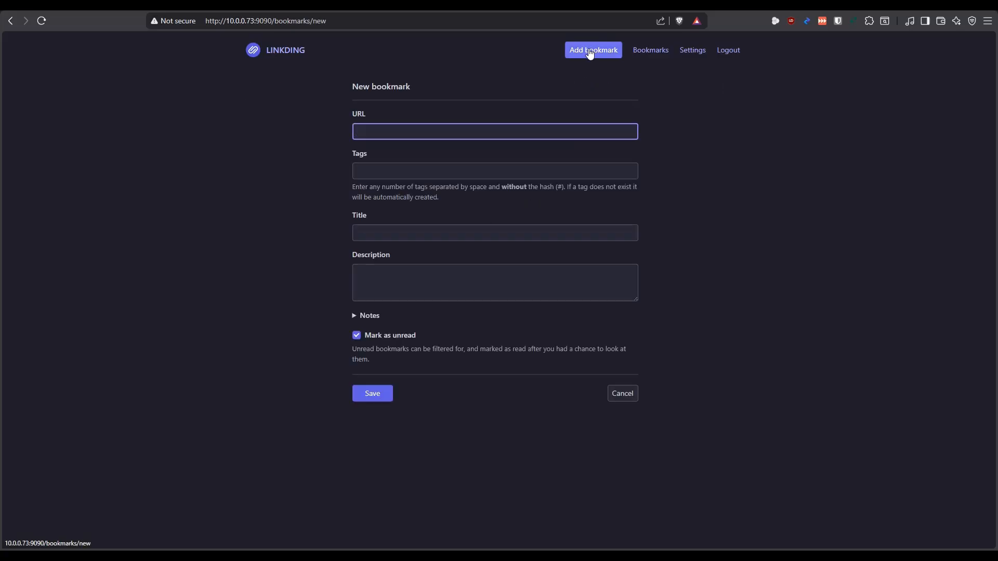
{"action": "type", "text": "http://google.com"}
{"action": "key", "text": "Tab"}
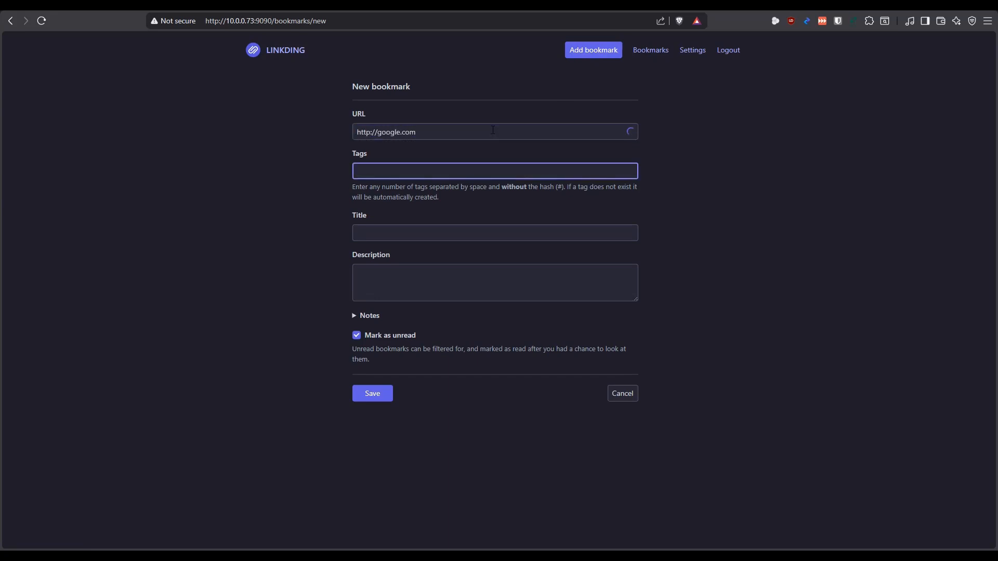
{"action": "type", "text": "search engine"}
Title the new bookmark Google, clear its description, and save it
{"action": "left_click", "coordinate": [433, 234]}
{"action": "type", "text": "Go"}
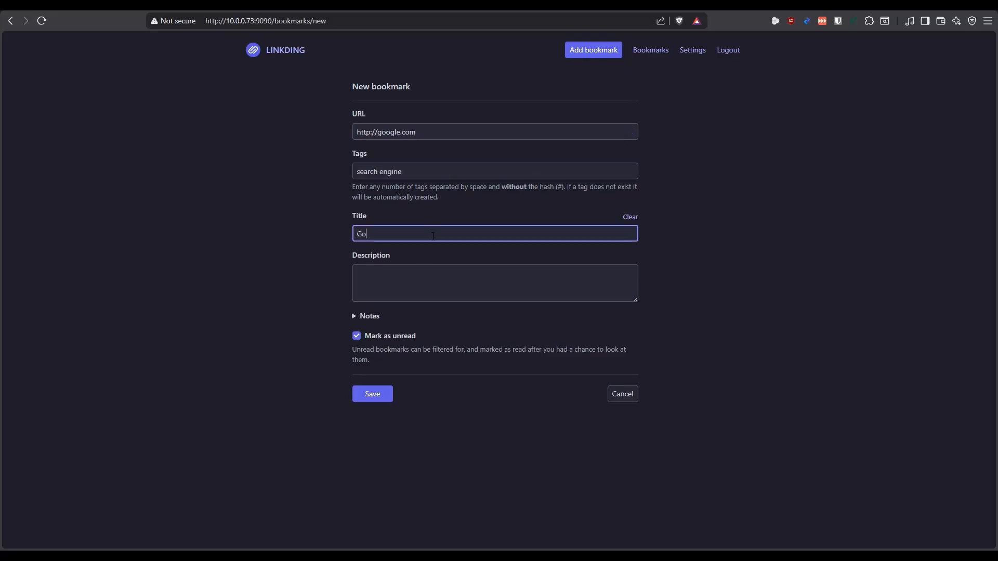
{"action": "type", "text": "ogle"}
{"action": "left_click", "coordinate": [469, 284]}
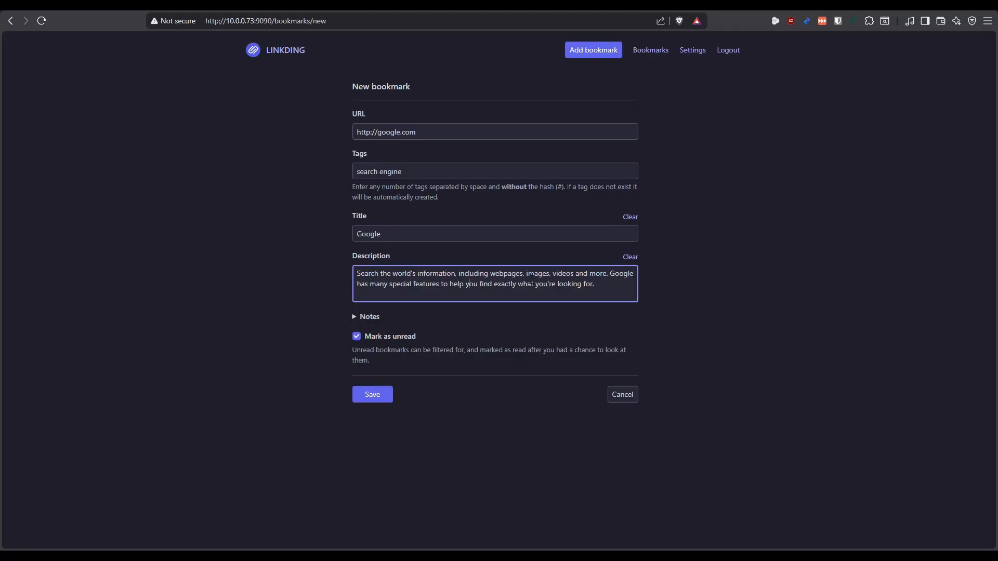
{"action": "key", "text": "ctrl+a"}
{"action": "key", "text": "BackSpace"}
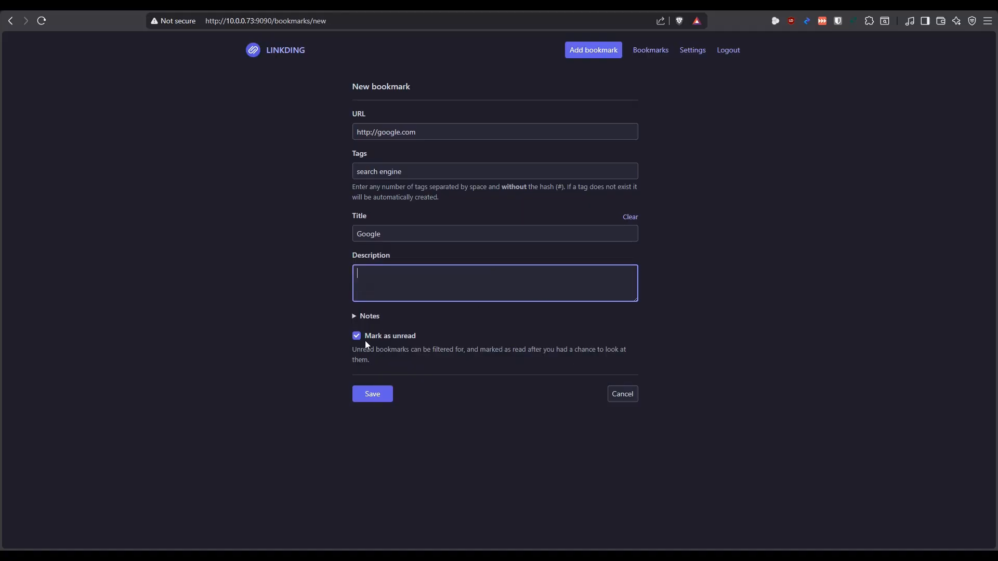
{"action": "left_click", "coordinate": [374, 396]}
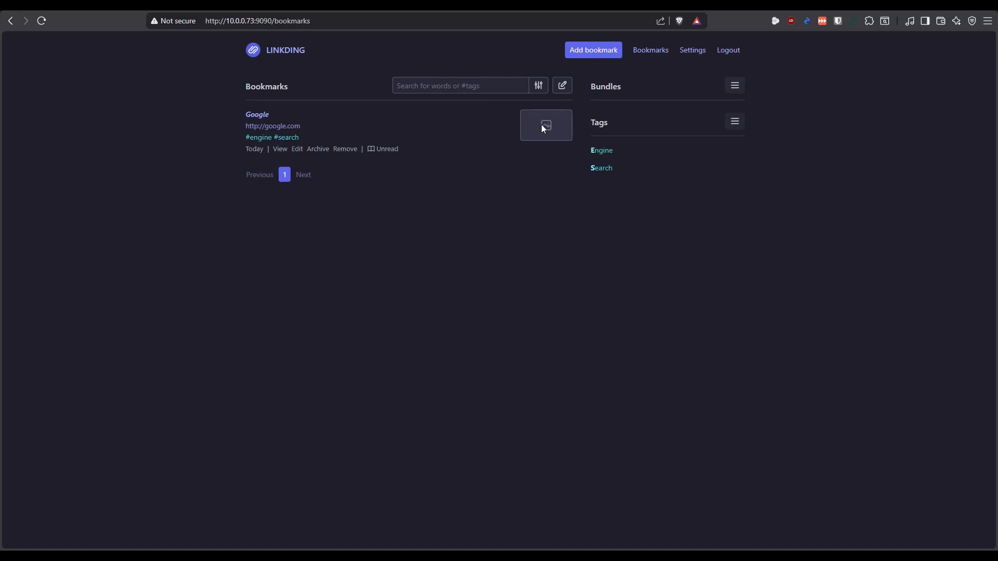
Reload the bookmarks page, check the Linkding container's log in Container Manager, and return to linkding
{"action": "left_click", "coordinate": [42, 21]}
{"action": "key", "text": "ctrl+Tab"}
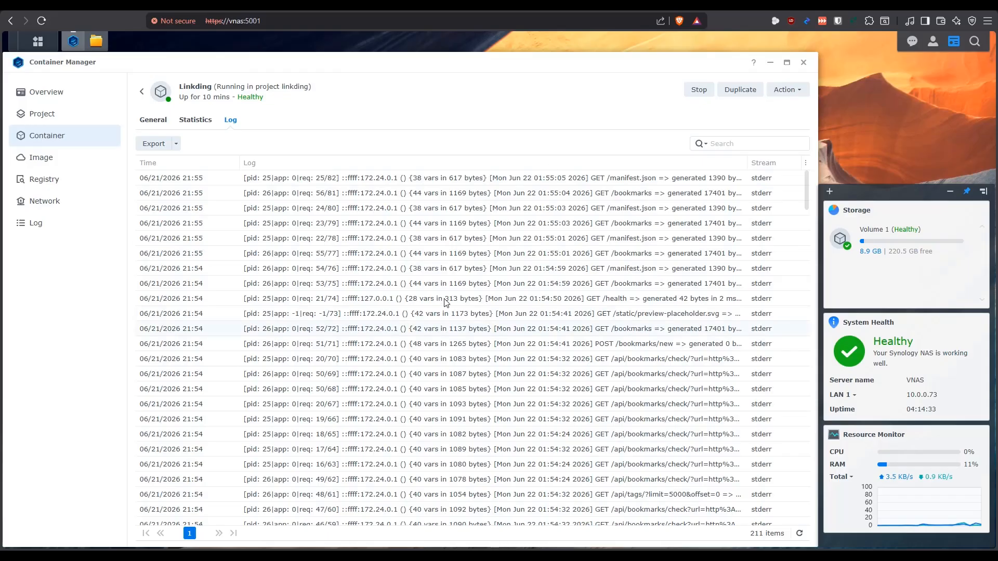
{"action": "key", "text": "ctrl+Tab"}
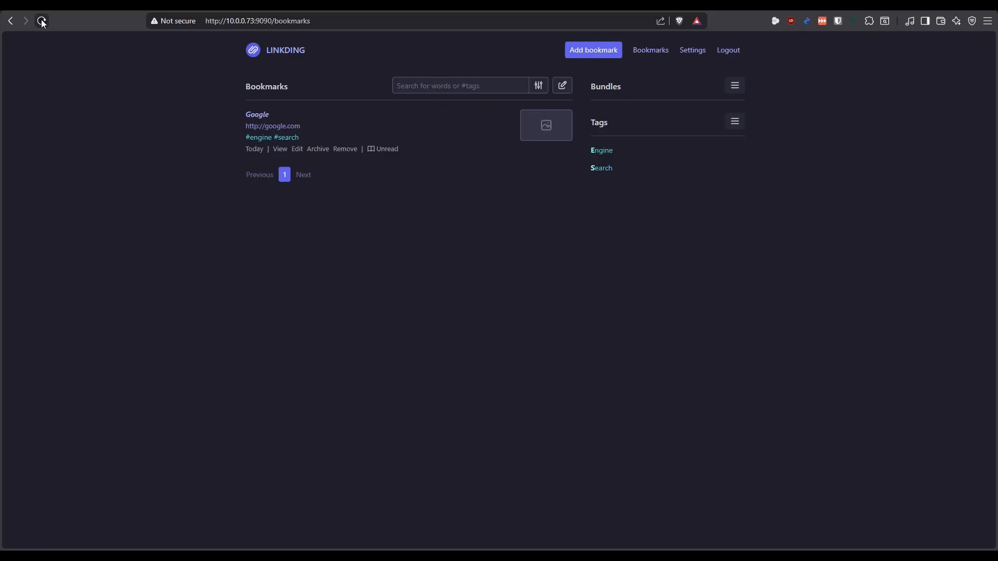
Open the Google bookmark to test its link, close the opened page, and check the bookmark search field
{"action": "left_click", "coordinate": [256, 115]}
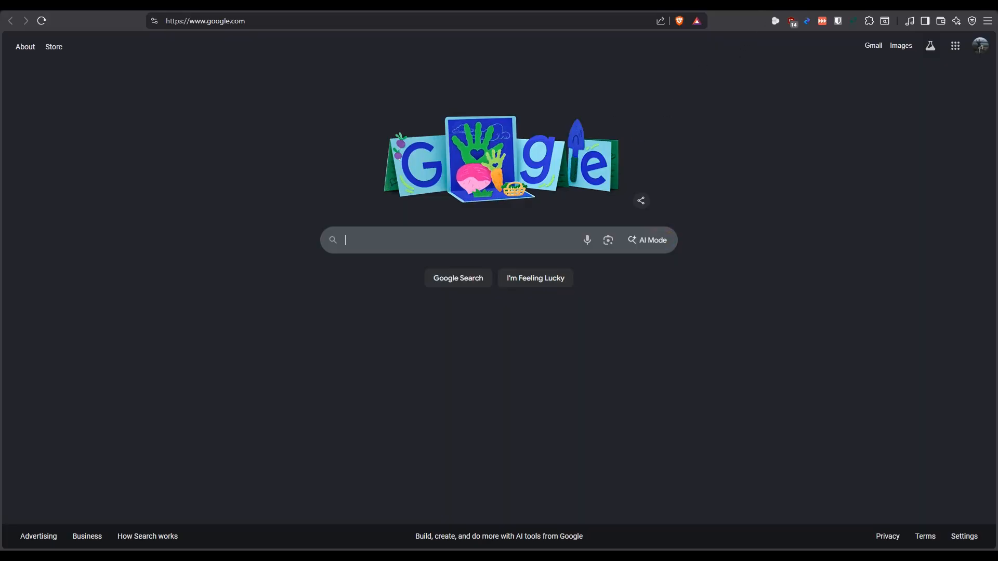
{"action": "key", "text": "ctrl+w"}
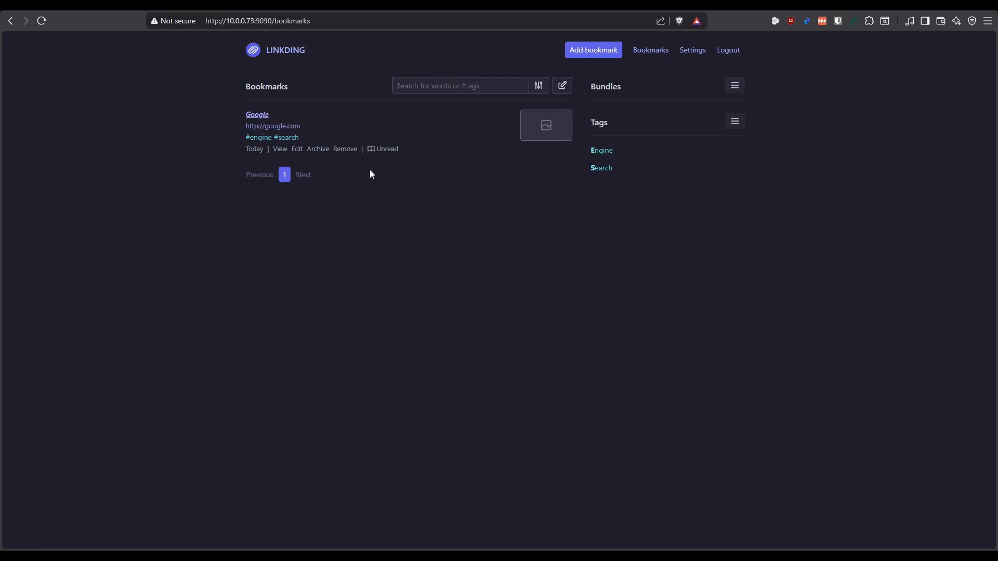
{"action": "left_click", "coordinate": [469, 90]}
{"action": "left_click", "coordinate": [414, 224]}
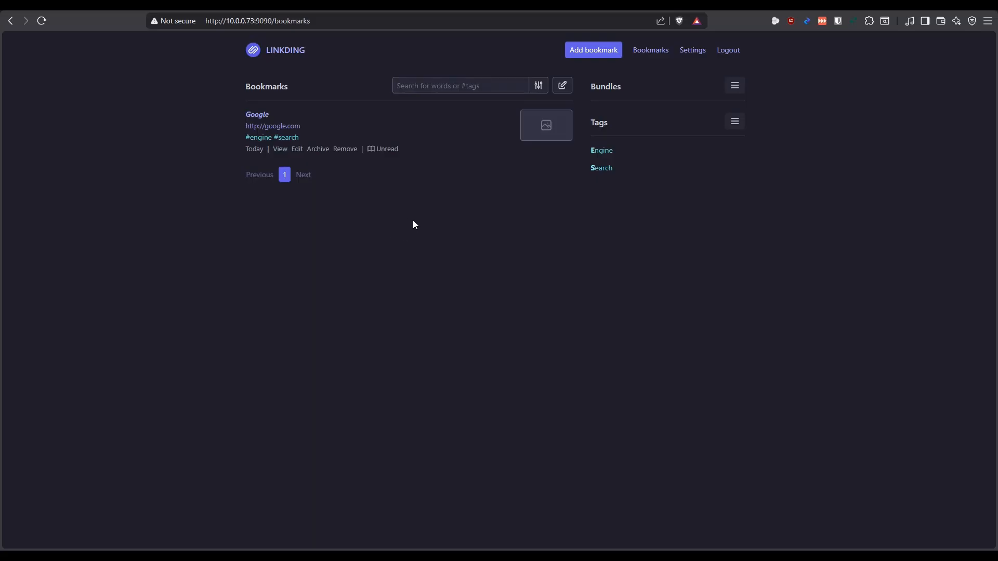